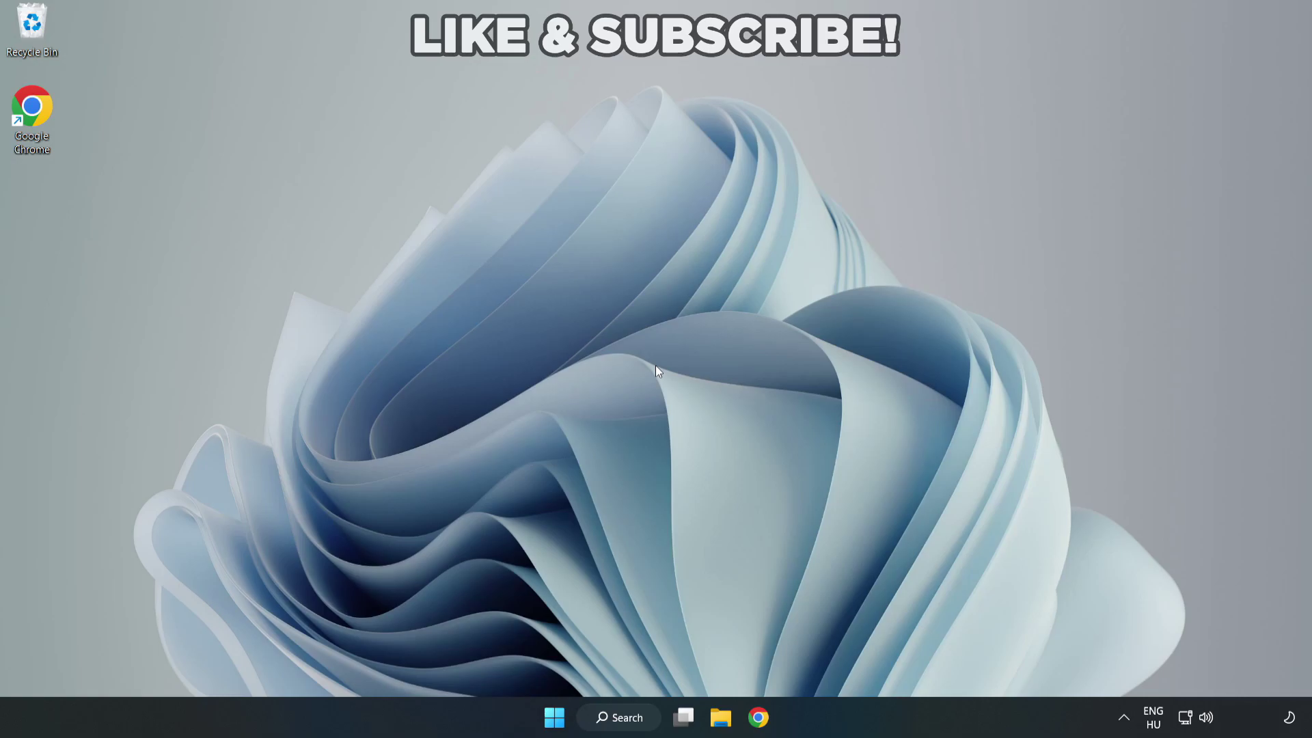
# Search 'device manager' in Windows Search and launch Device Manager from the results
pyautogui.click(627, 723)
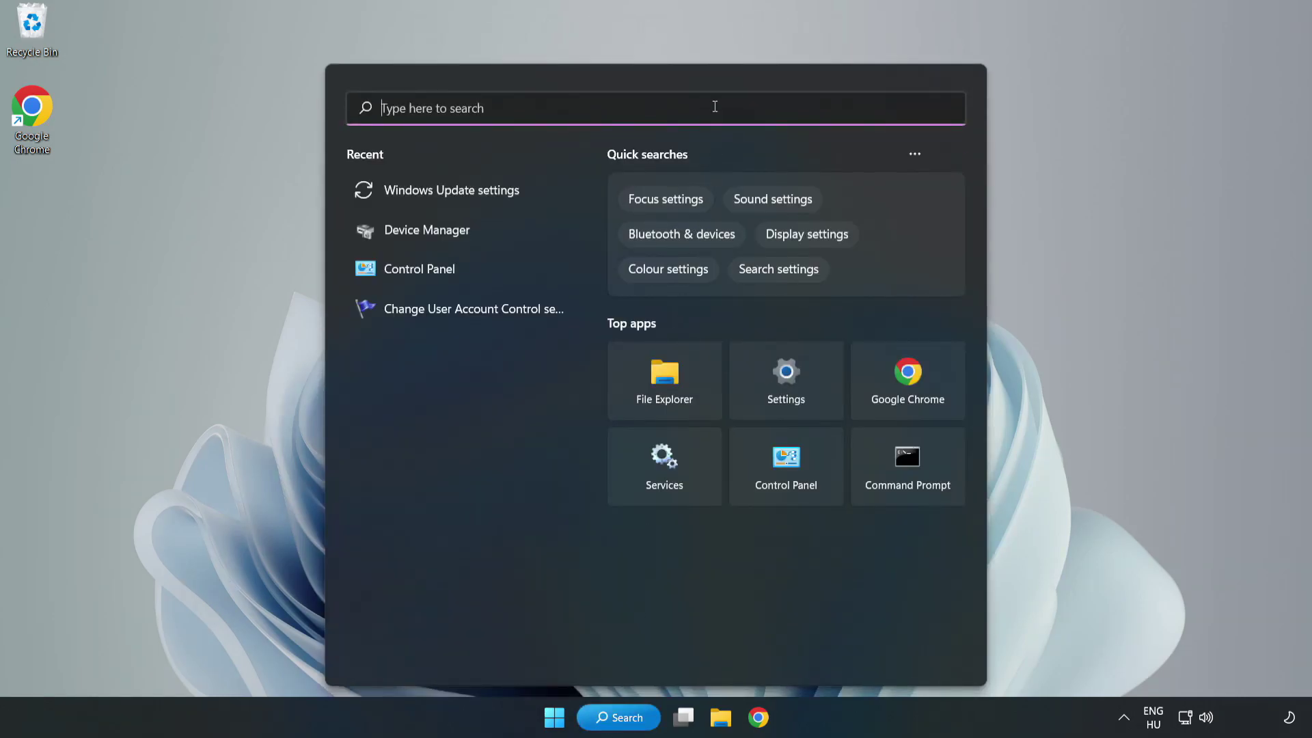
pyautogui.write('devic')
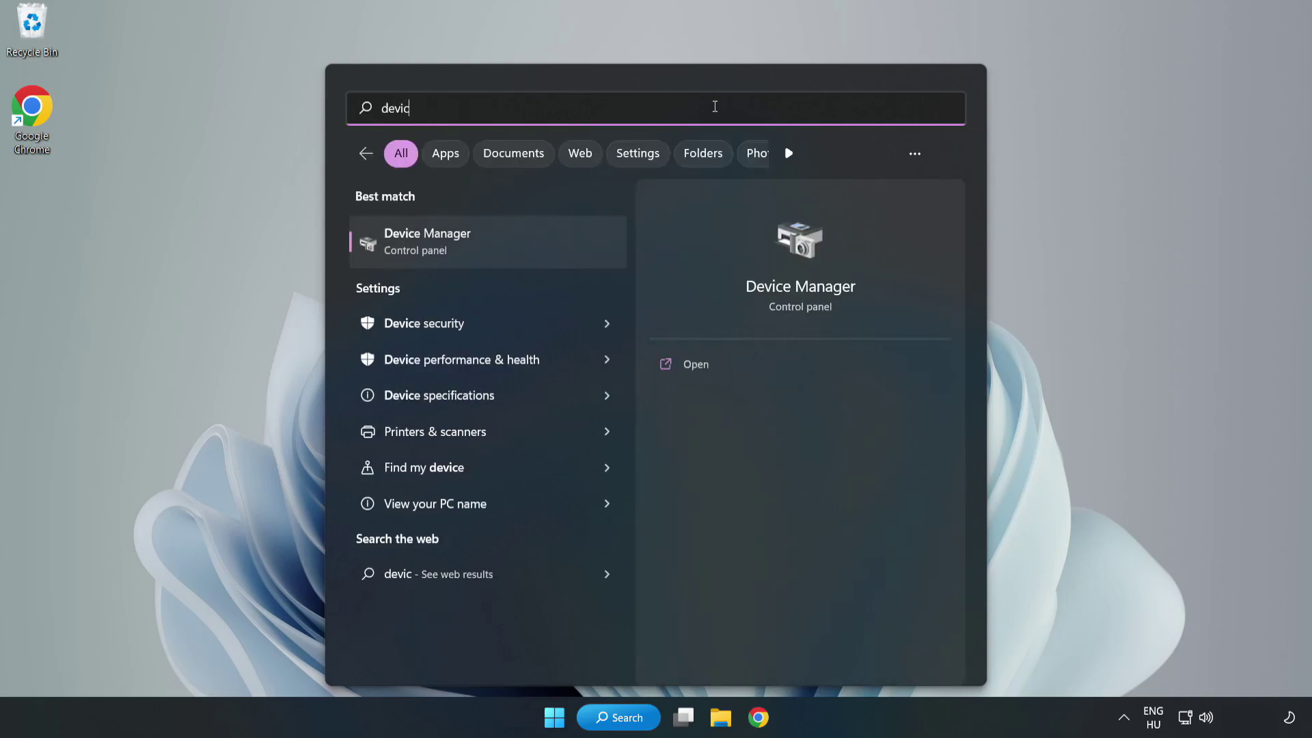
pyautogui.write('e manager')
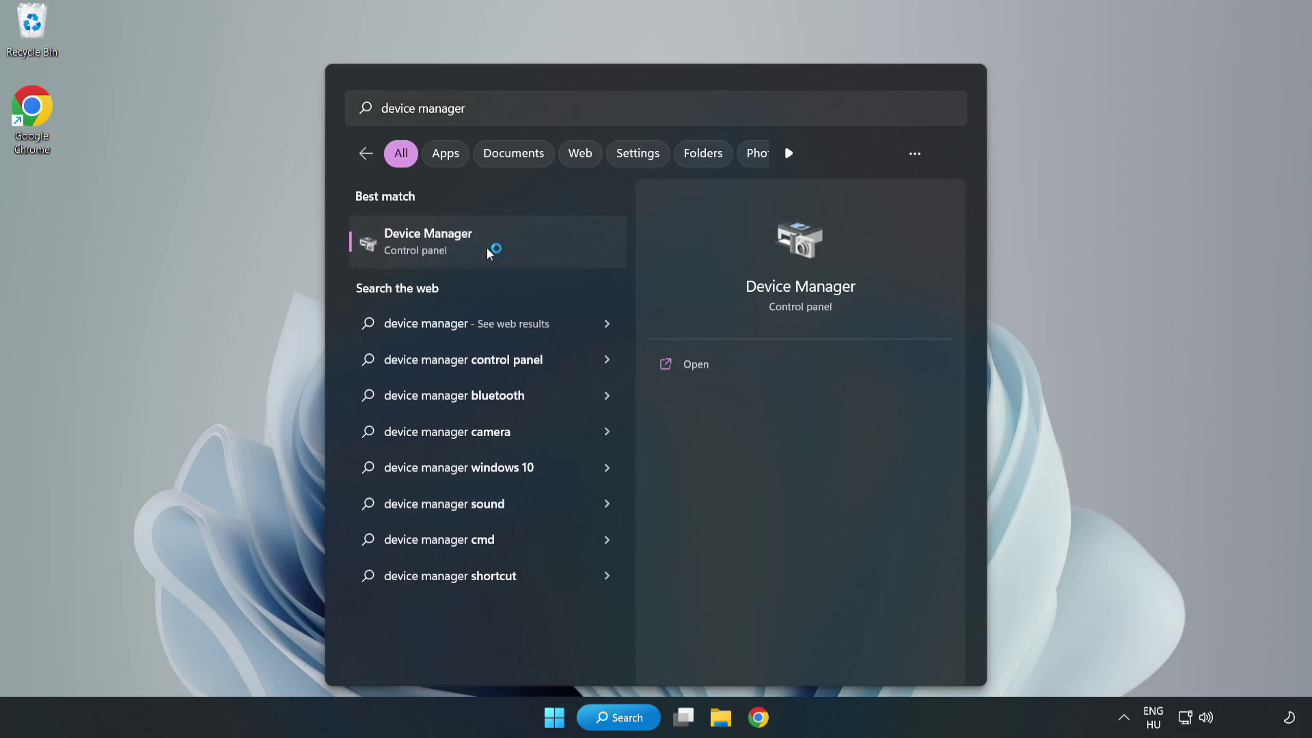
pyautogui.click(489, 246)
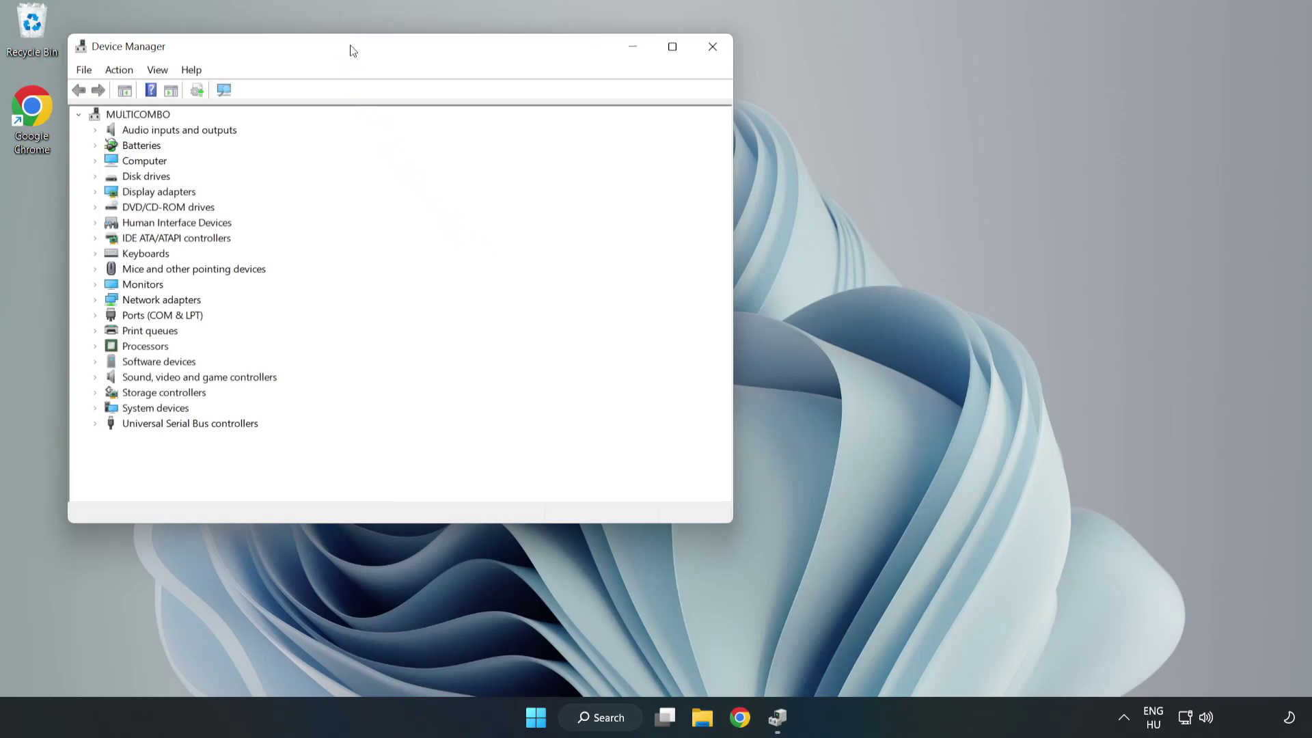
# Search automatically for a VMware SVGA 3D driver update; the best driver is already installed
pyautogui.moveTo(348, 47); pyautogui.dragTo(584, 118)
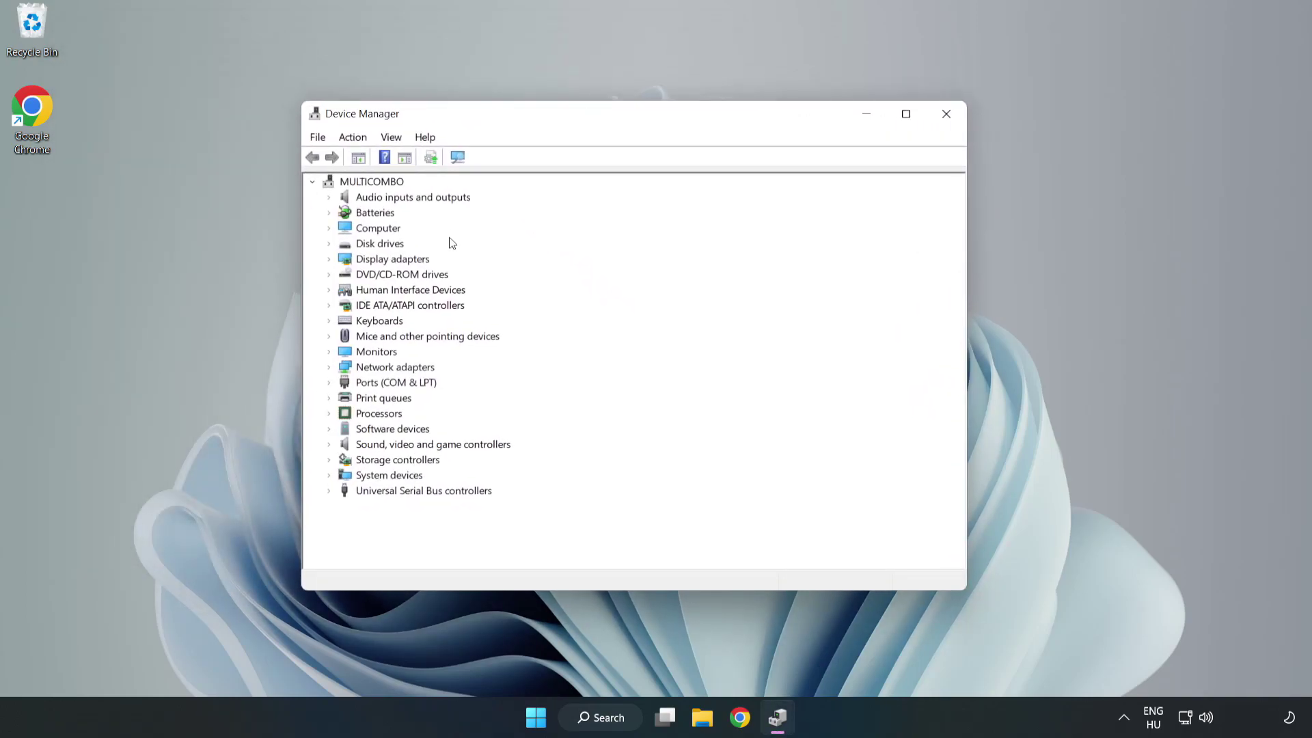
pyautogui.click(352, 261)
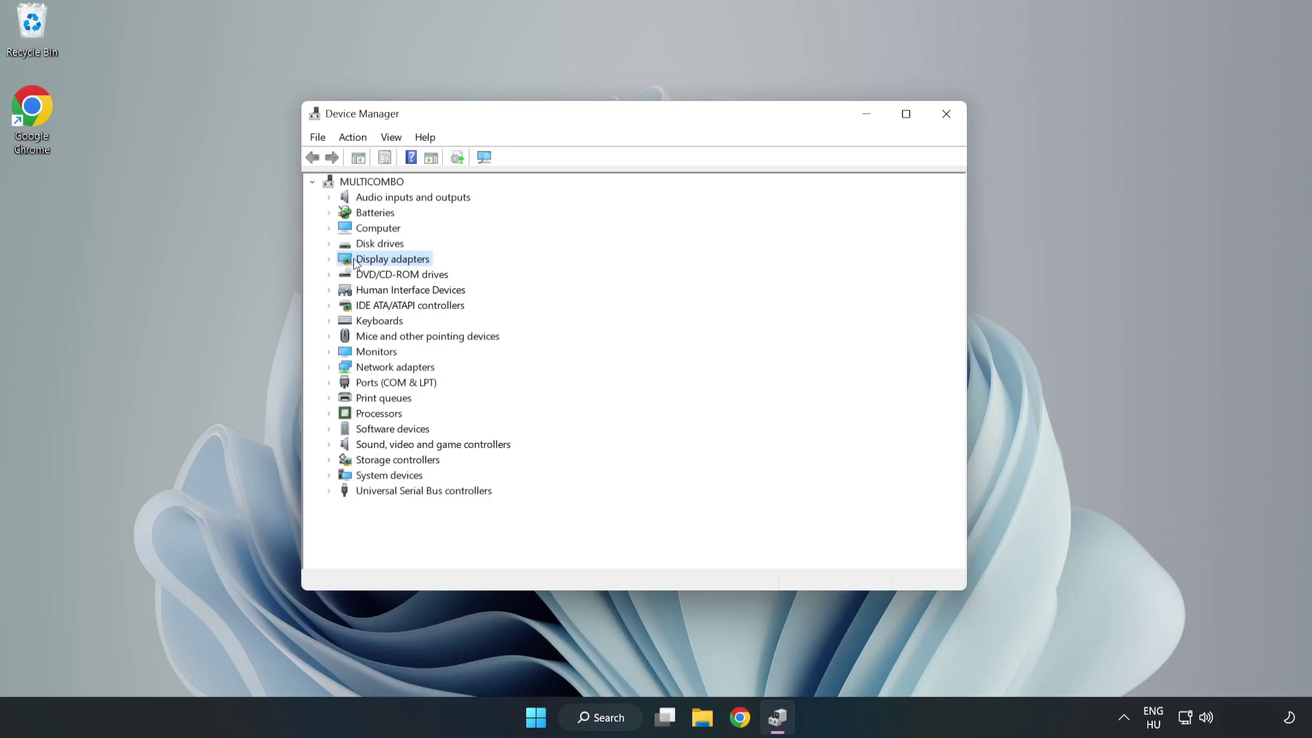
pyautogui.click(329, 259)
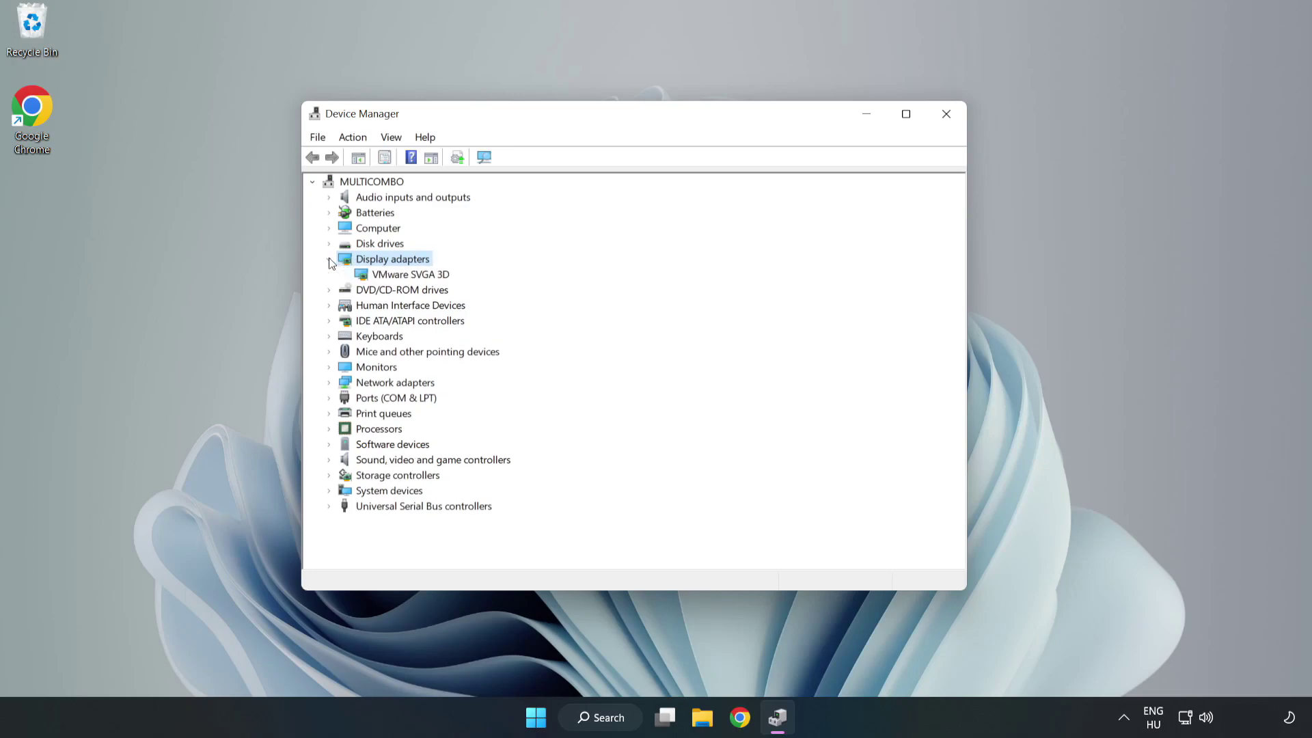
pyautogui.click(410, 275)
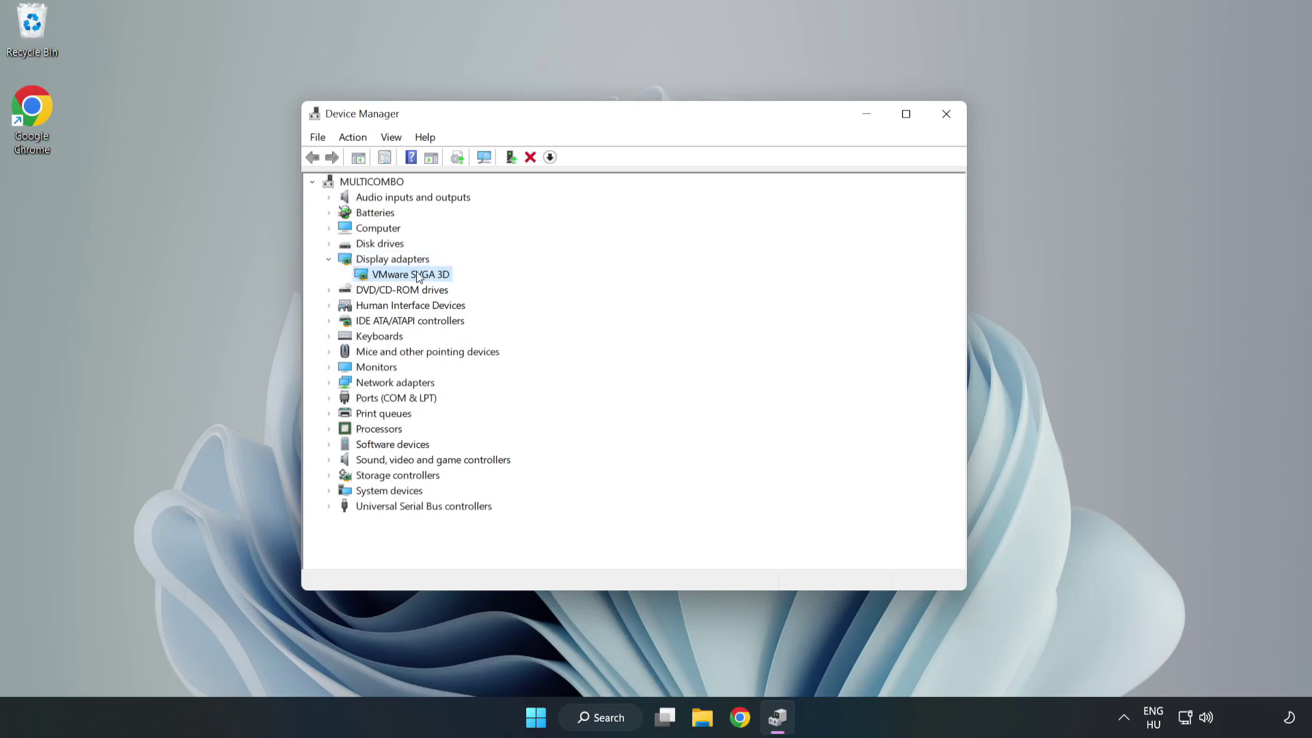
pyautogui.rightClick(407, 279)
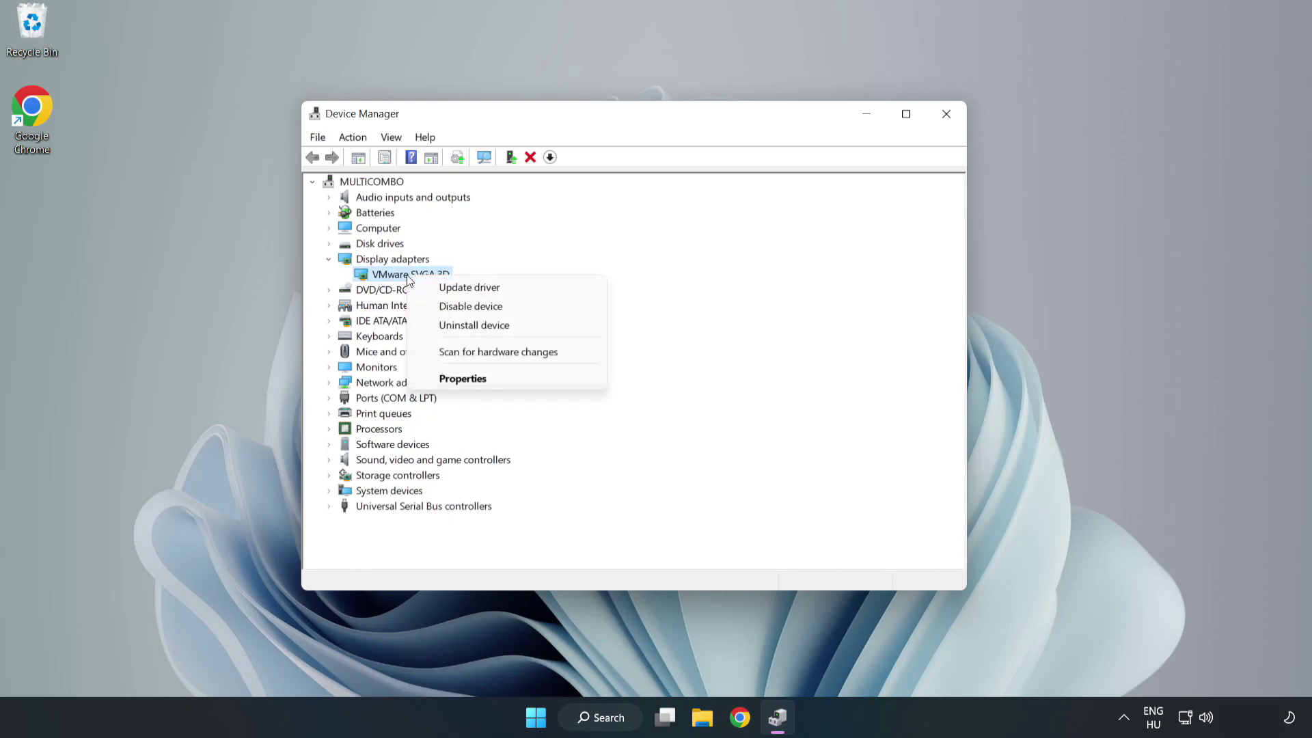
pyautogui.click(510, 293)
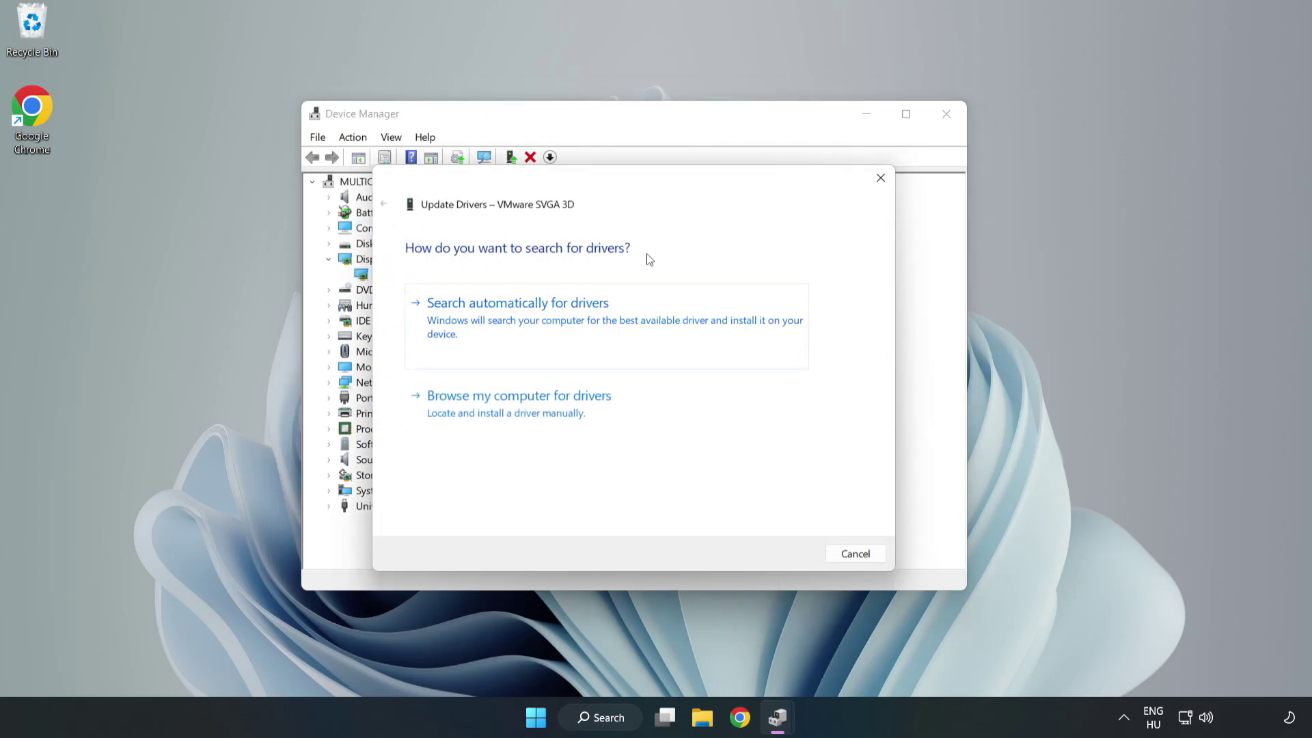
pyautogui.click(521, 319)
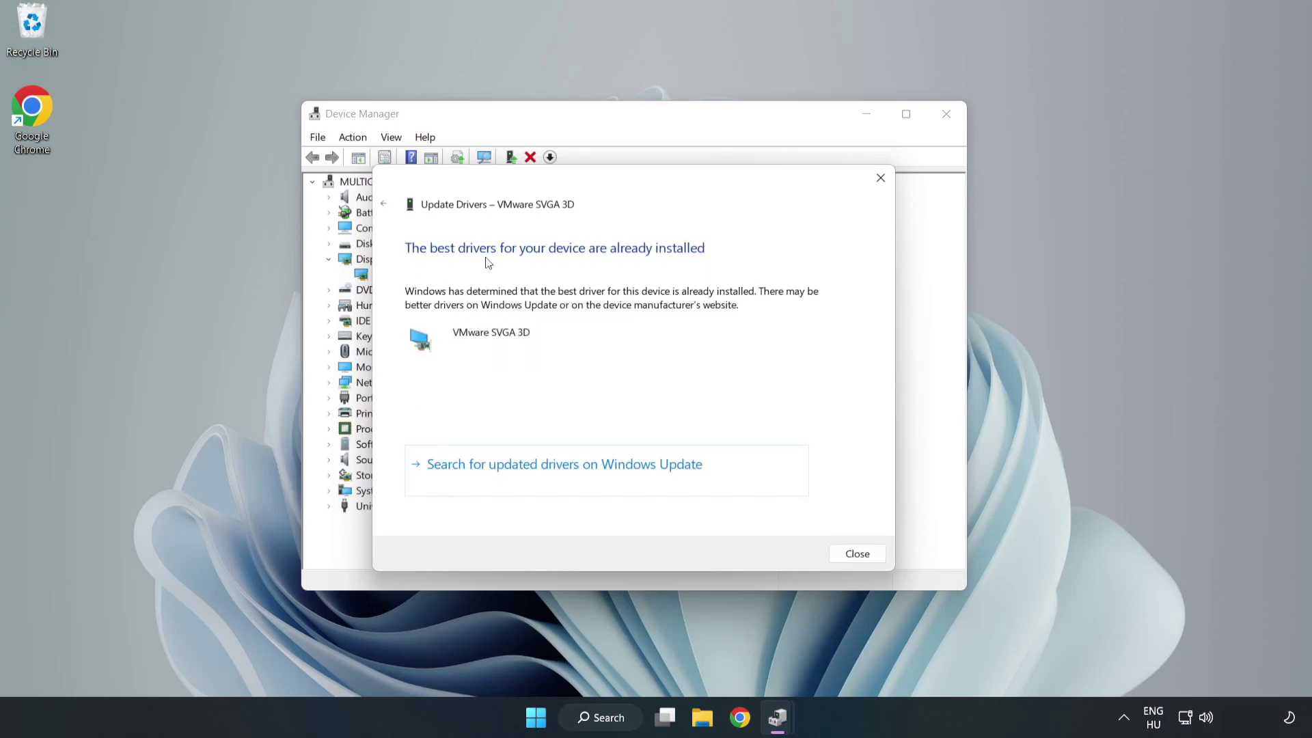
pyautogui.click(857, 554)
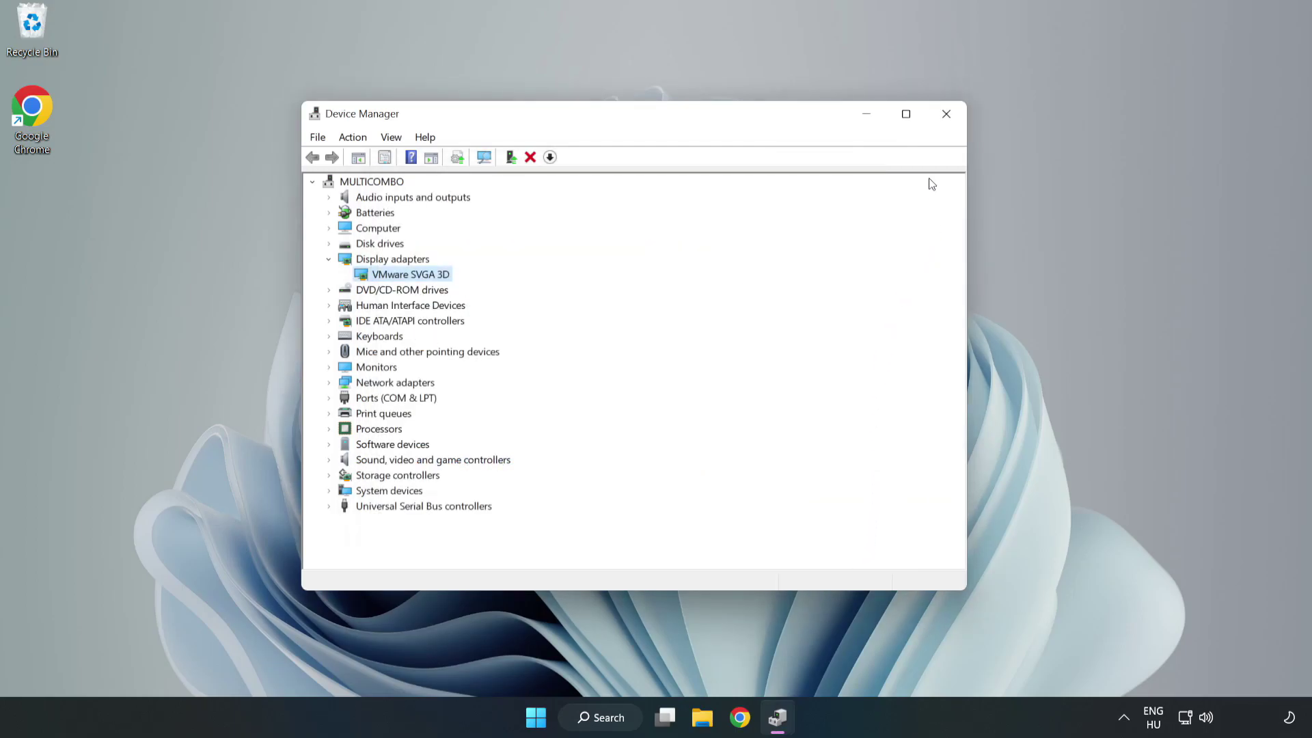
# Close Device Manager, open Windows Update via a search for 'updates', and check for updates
pyautogui.click(947, 117)
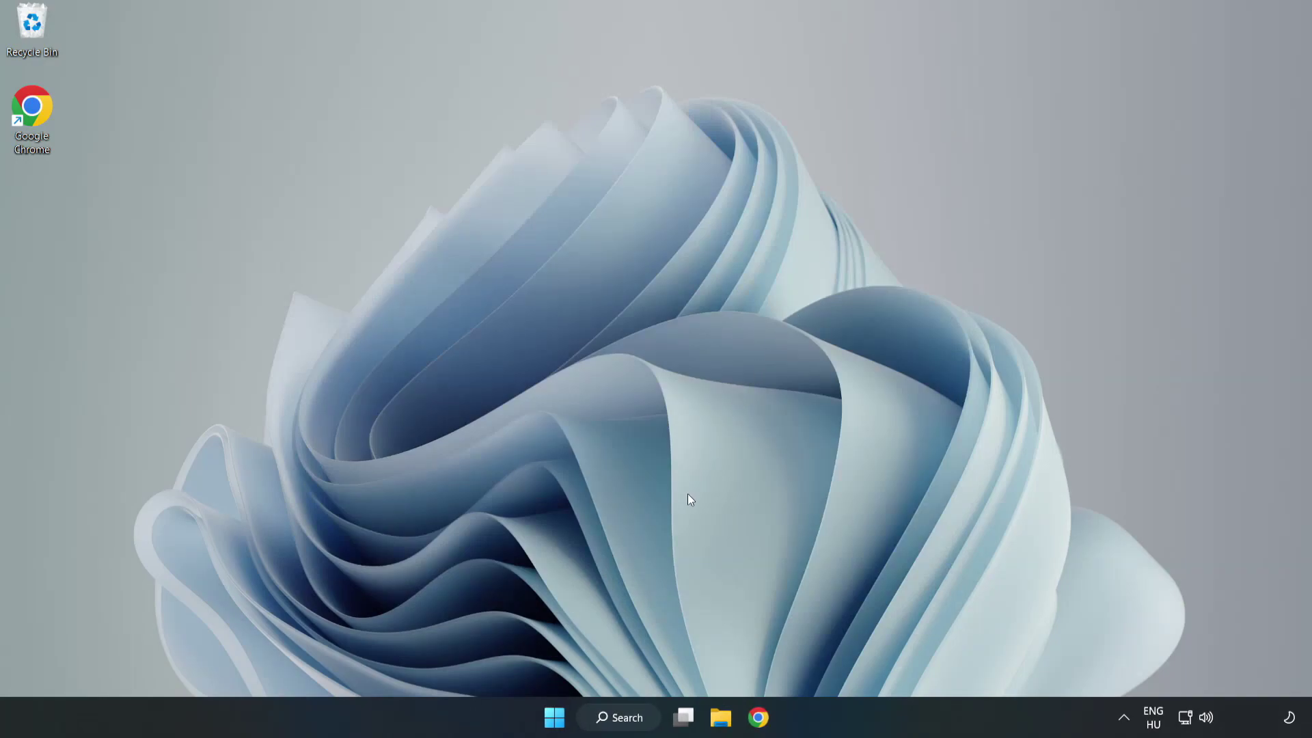
pyautogui.click(627, 718)
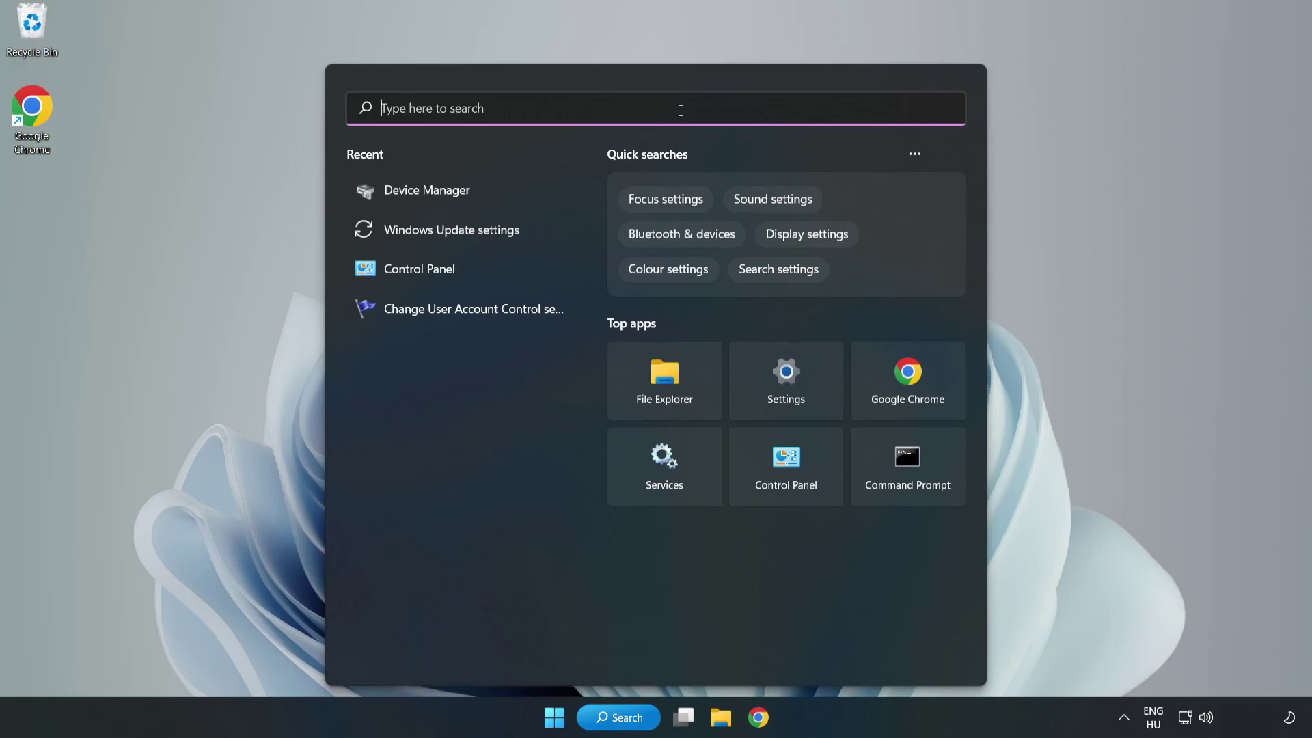
pyautogui.write('updates')
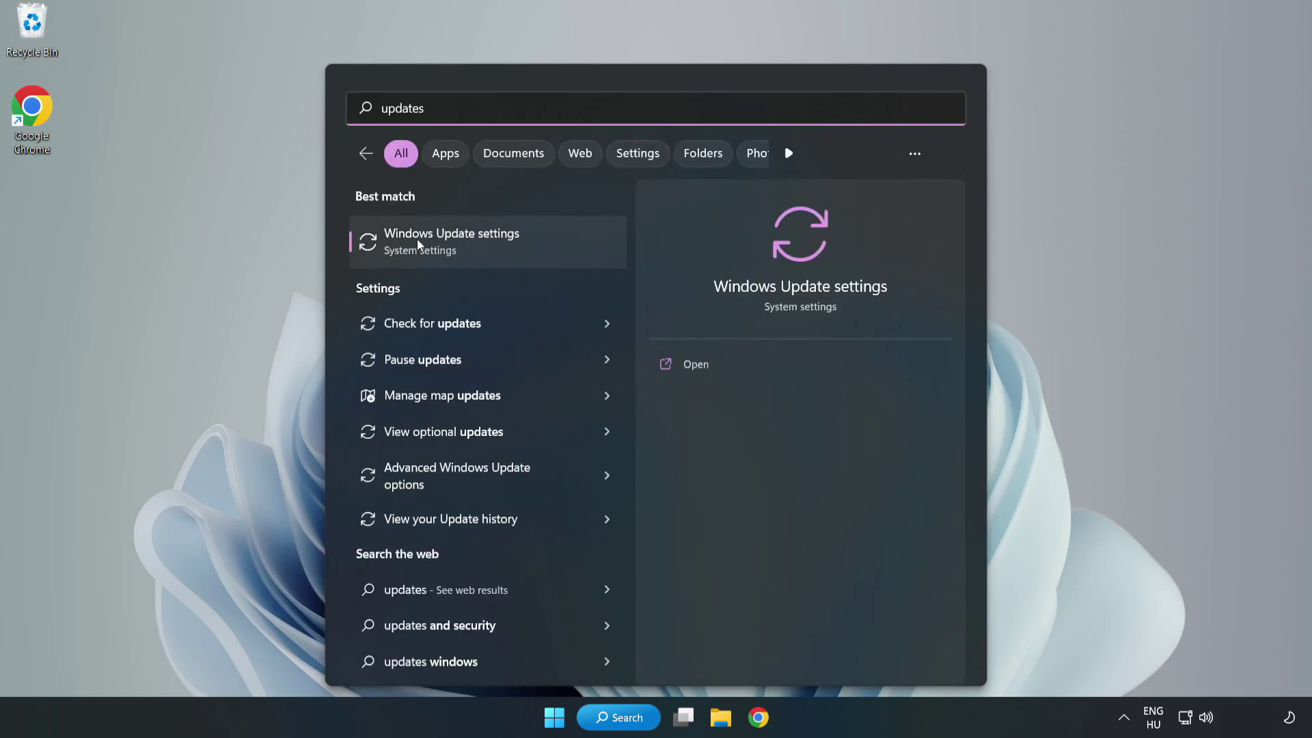
pyautogui.click(468, 246)
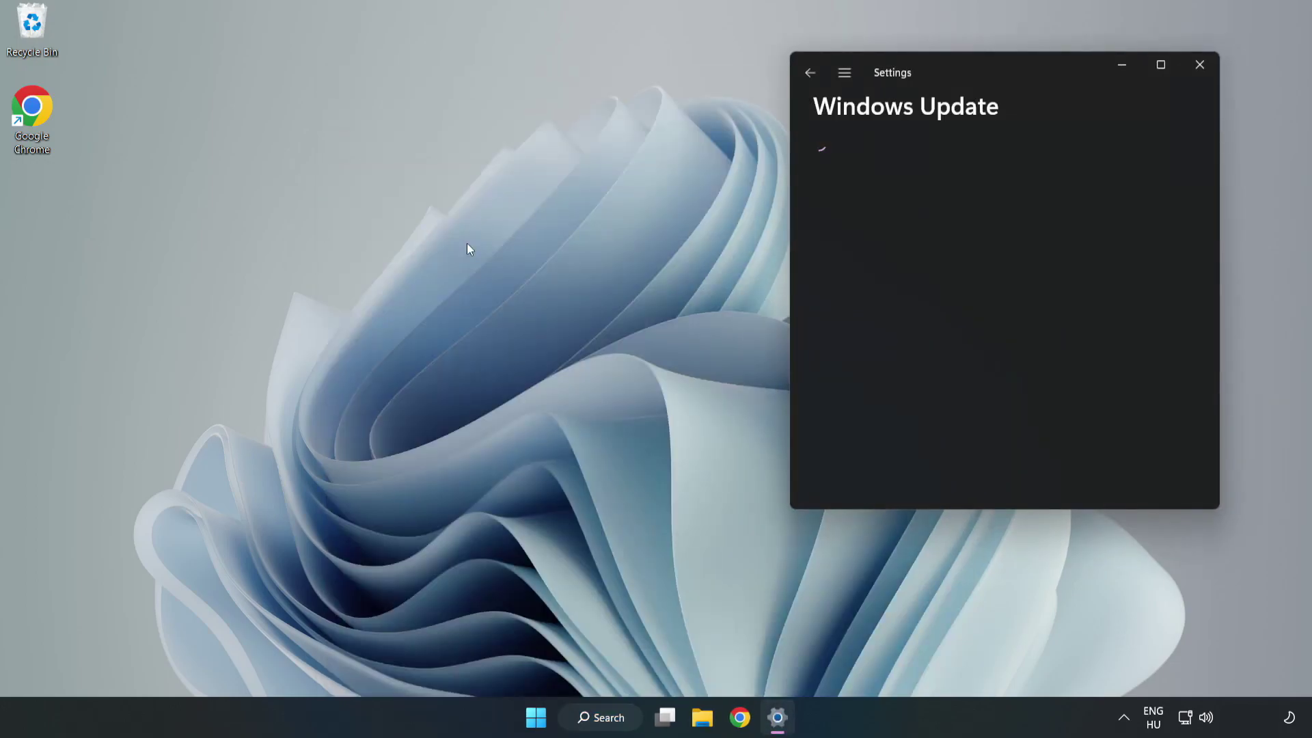
pyautogui.click(1160, 64)
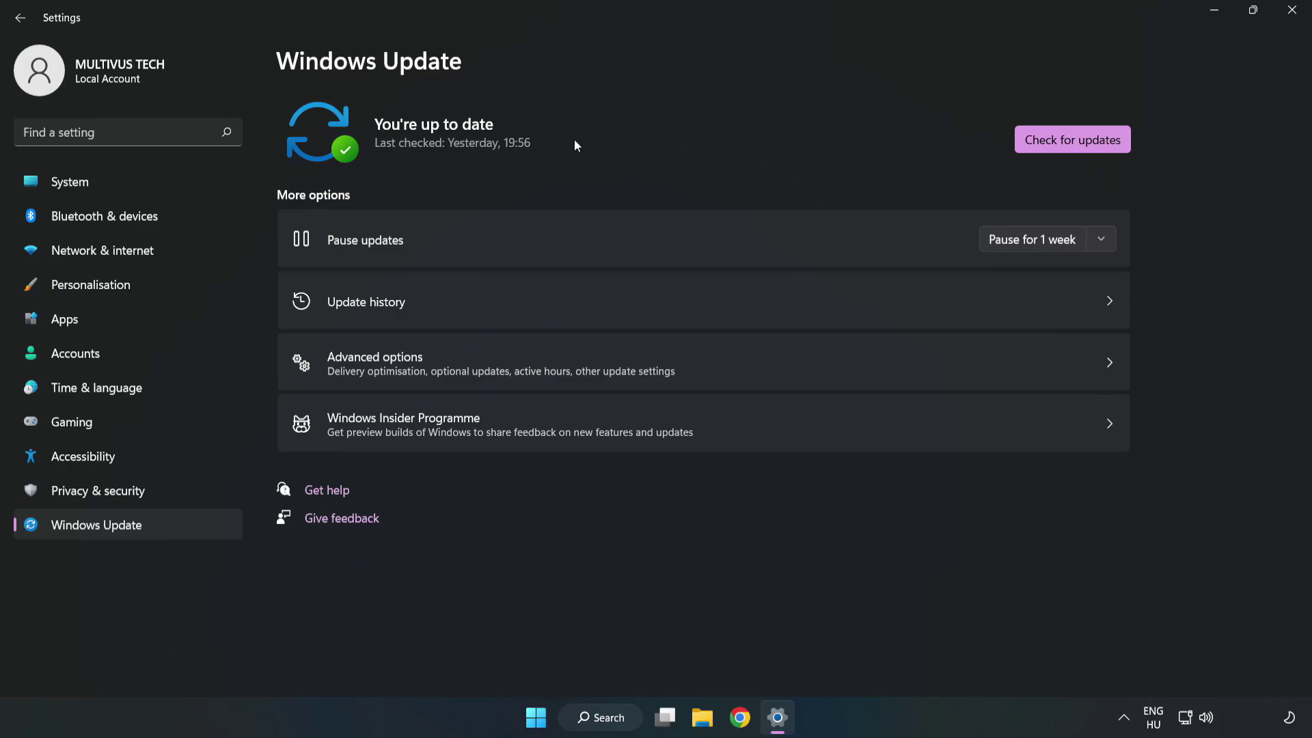
pyautogui.click(1077, 142)
pyautogui.click(1293, 12)
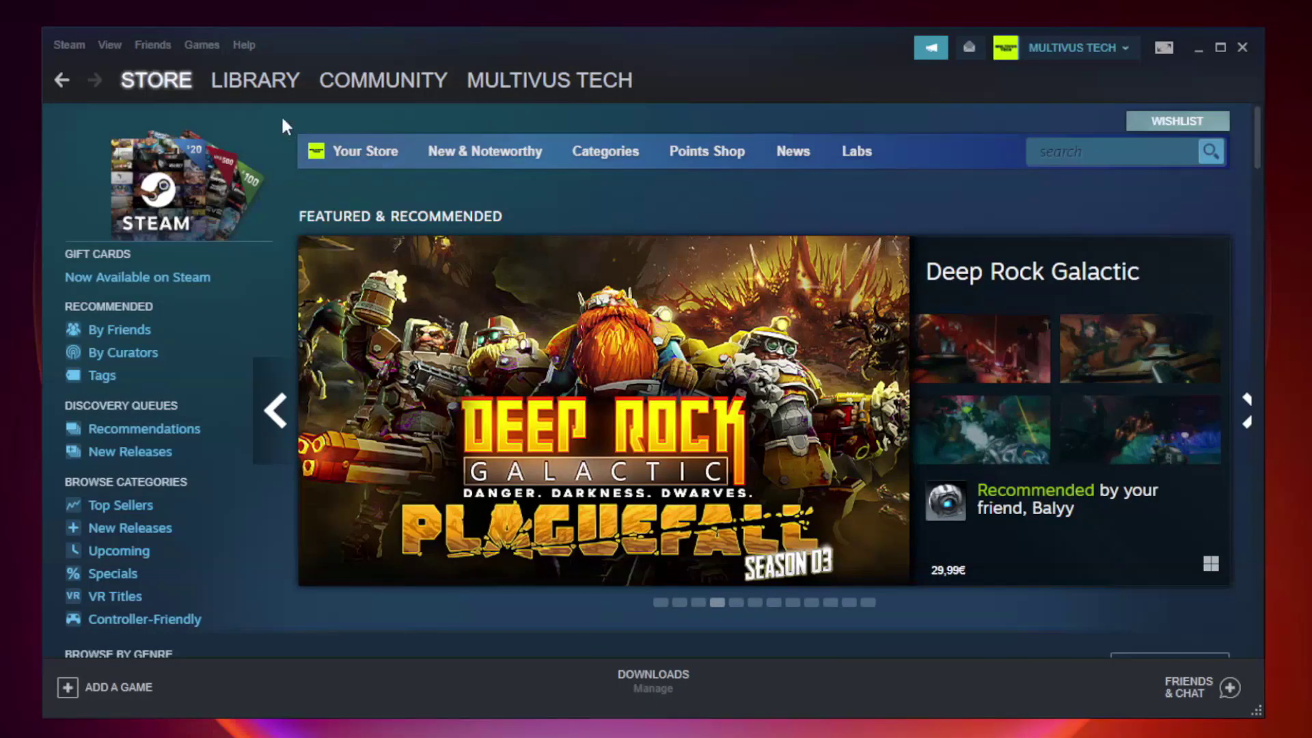
# Open the Steam Library and bring up the options menu for the favourited problem game
pyautogui.moveTo(285, 81)
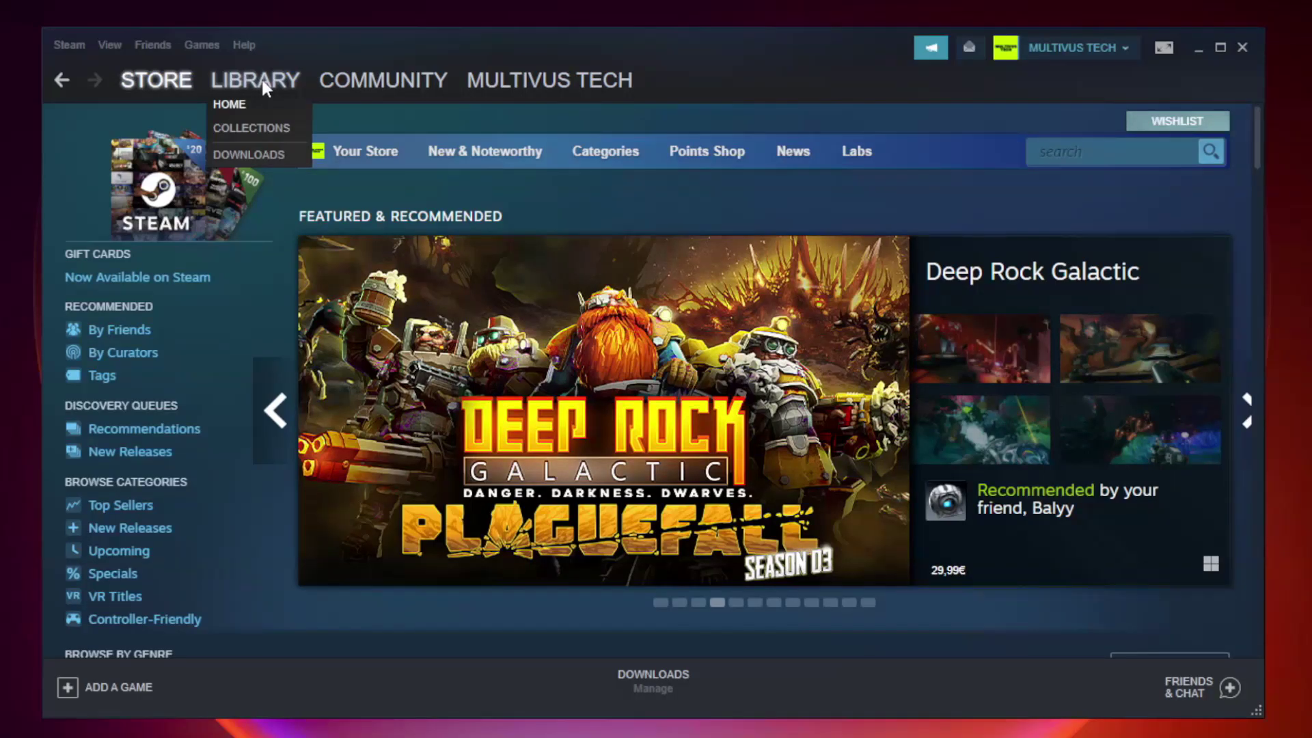
pyautogui.click(265, 88)
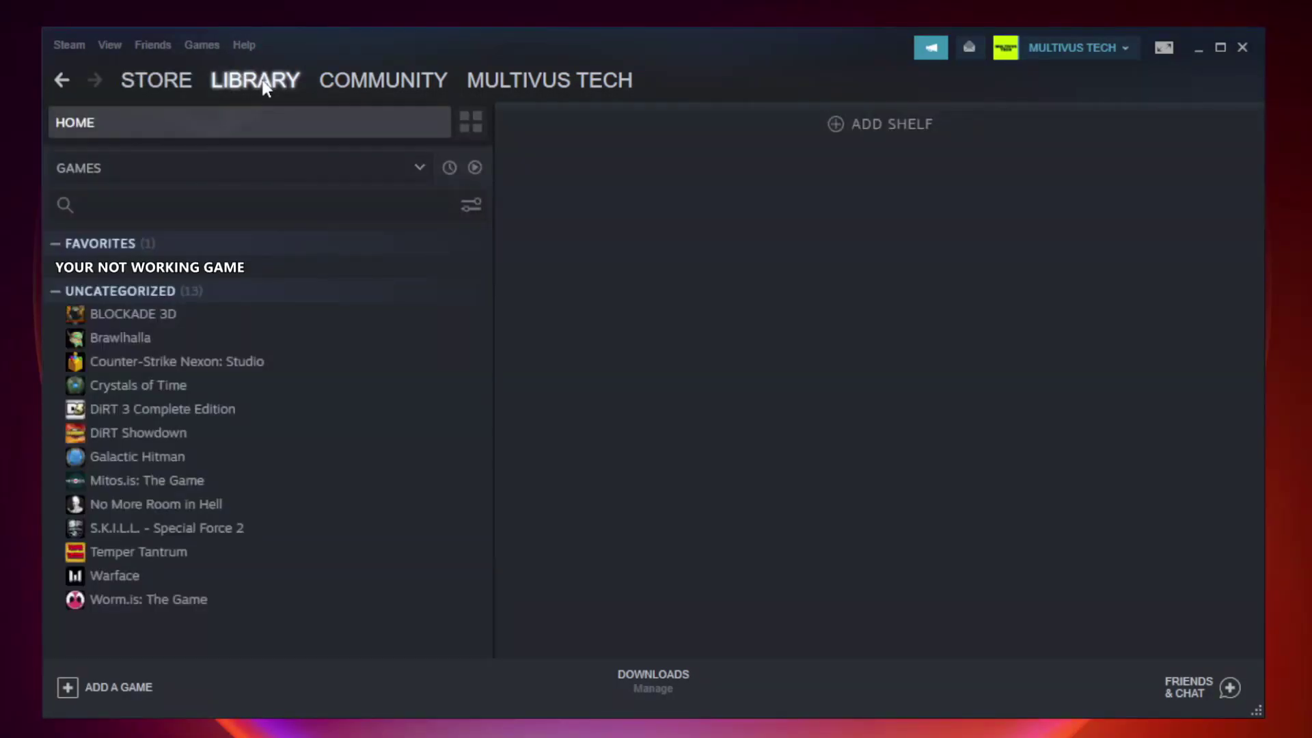
pyautogui.rightClick(284, 274)
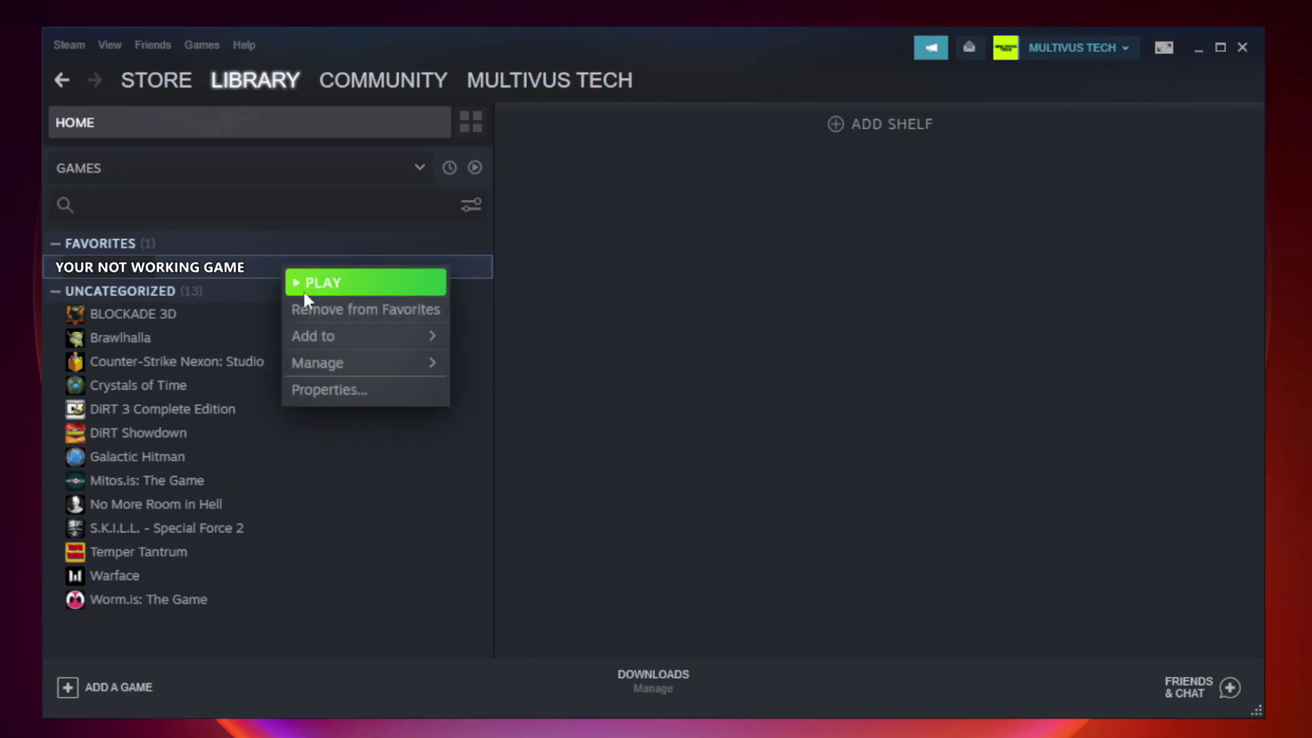
# Verify the integrity of Unturned's local files, with all 9192 files validated
pyautogui.click(362, 389)
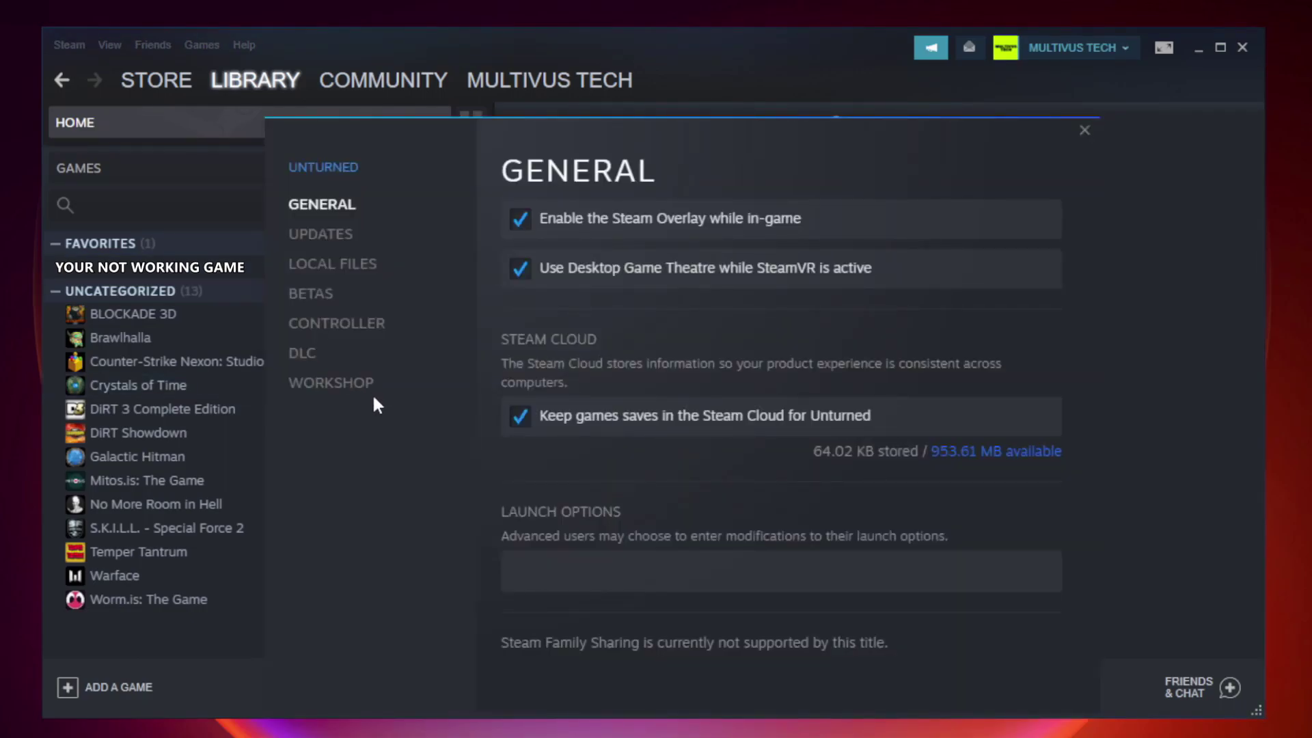
pyautogui.click(347, 270)
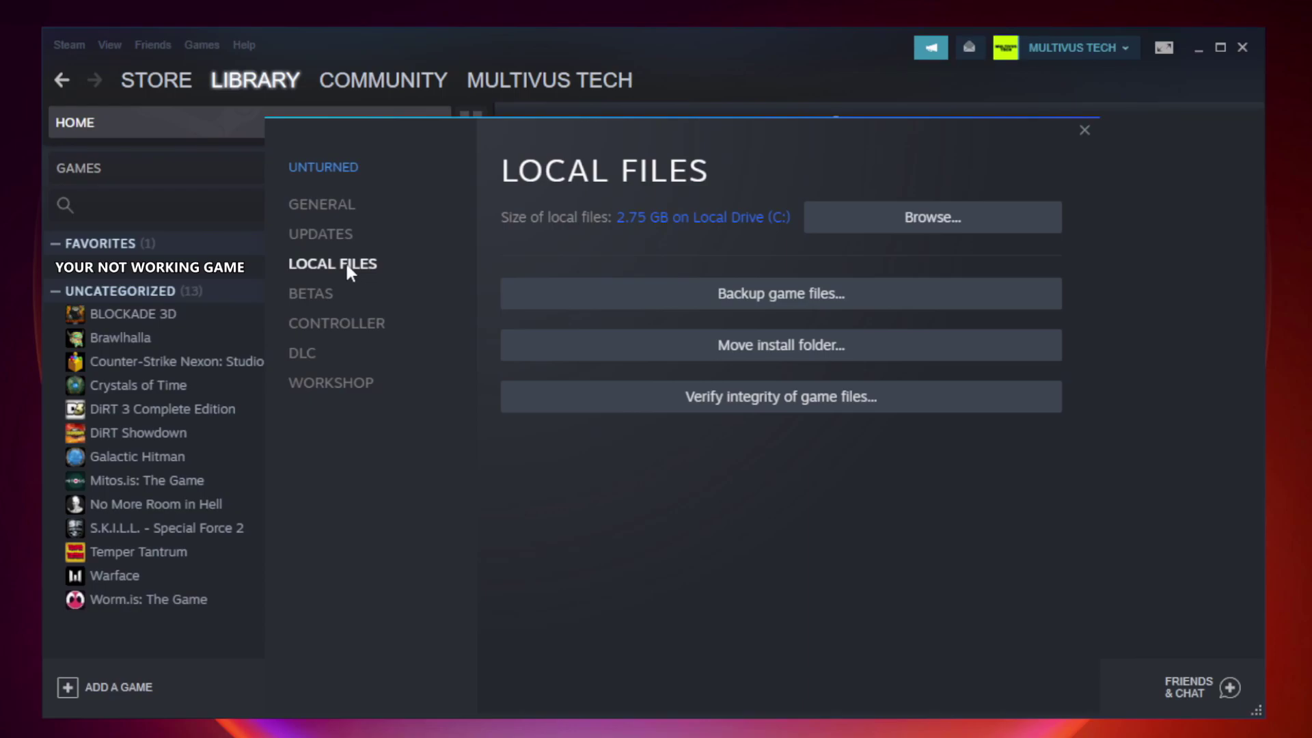
pyautogui.click(792, 404)
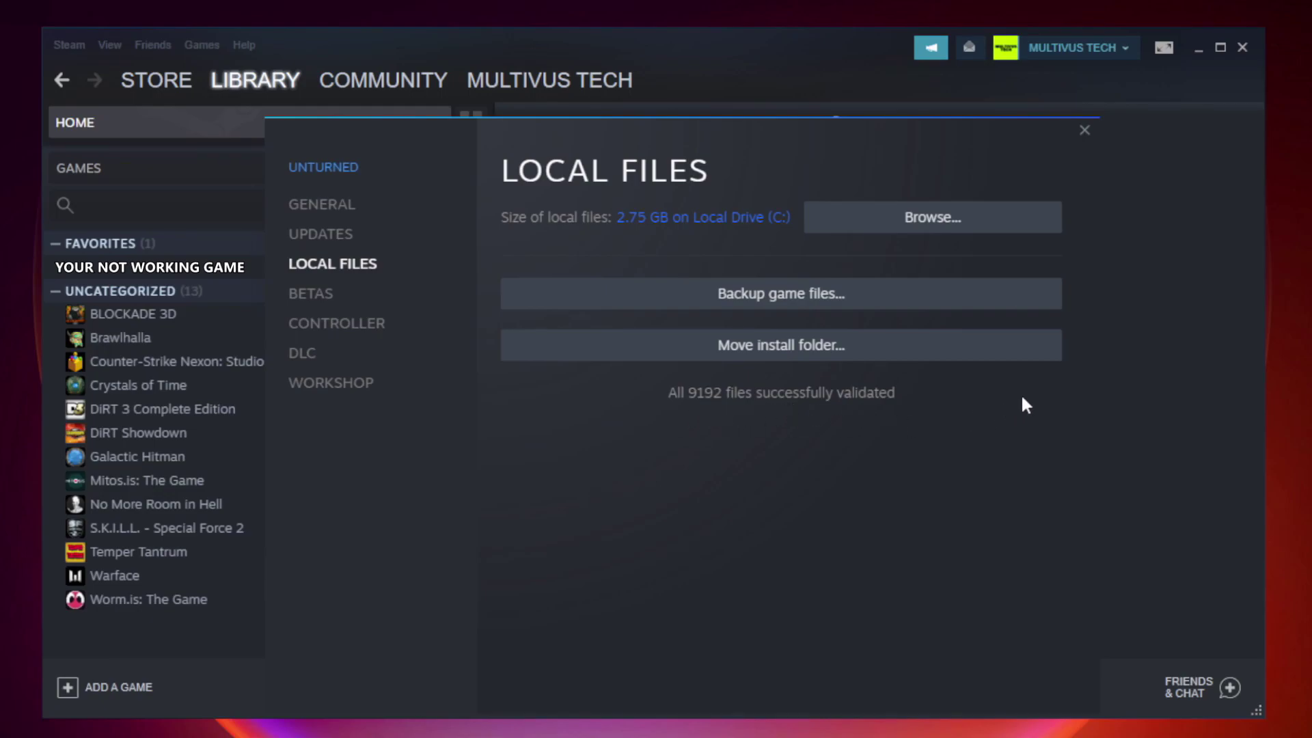
# Browse to the game's Steam install folder and open its shortcut's Properties window
pyautogui.click(936, 226)
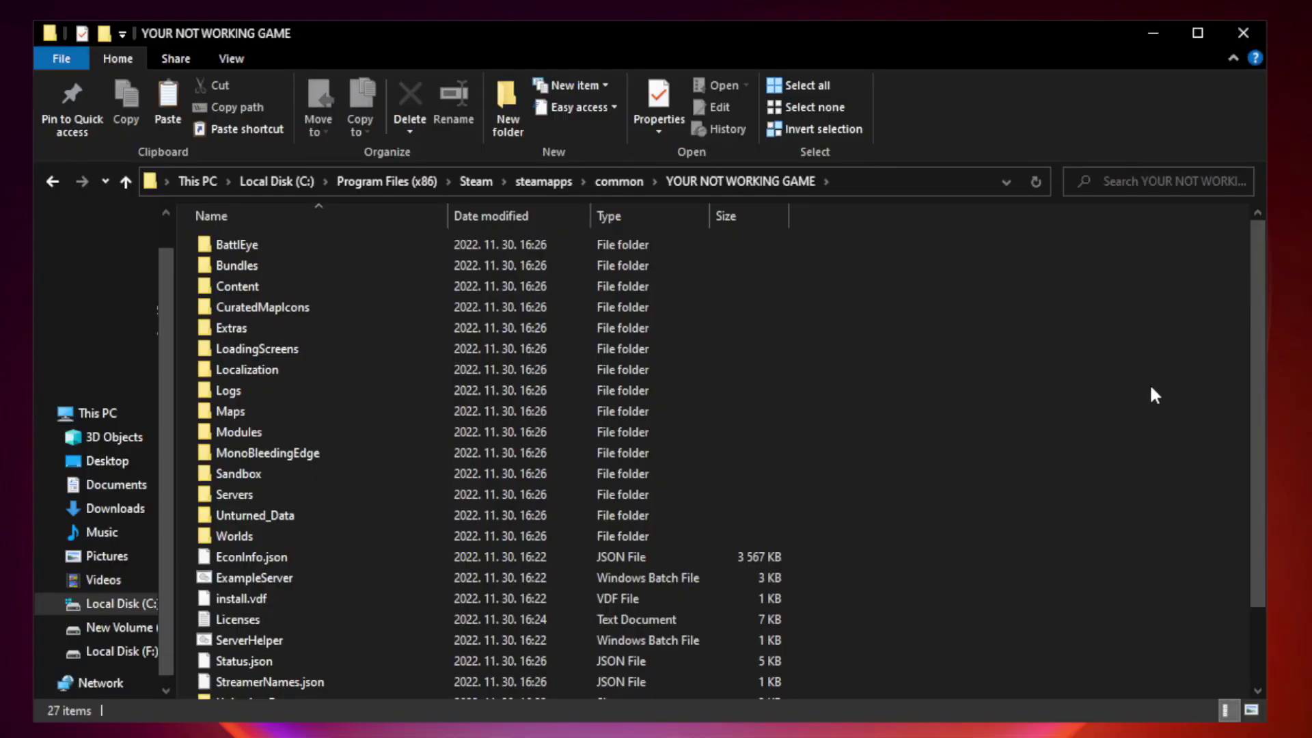
pyautogui.moveTo(1258, 358); pyautogui.dragTo(1262, 479)
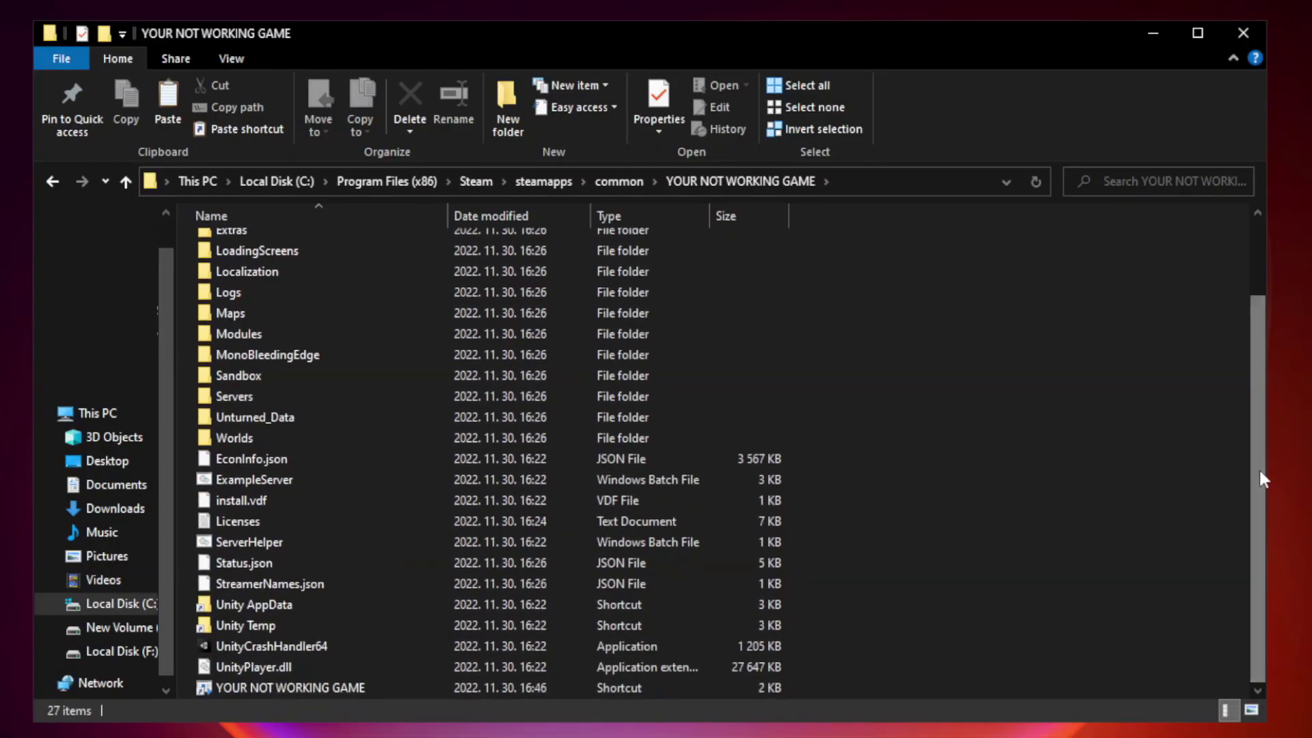
pyautogui.click(522, 687)
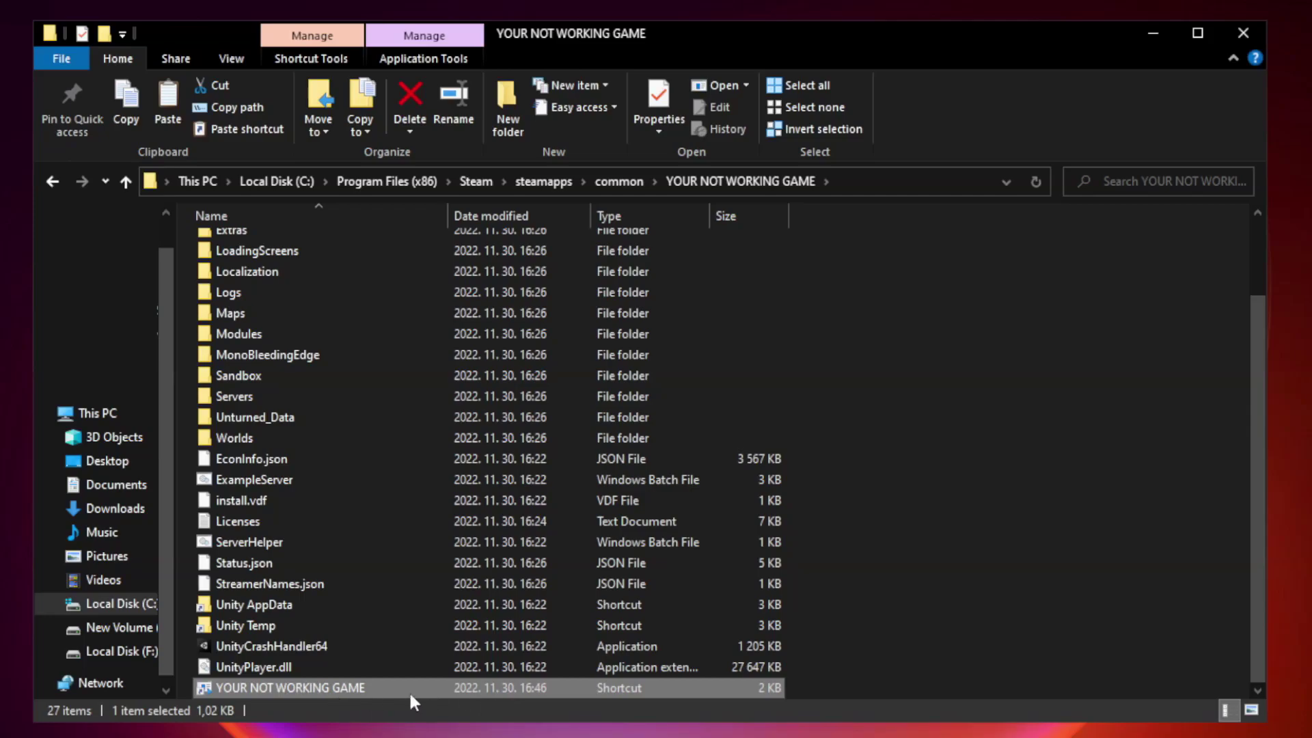
pyautogui.rightClick(446, 687)
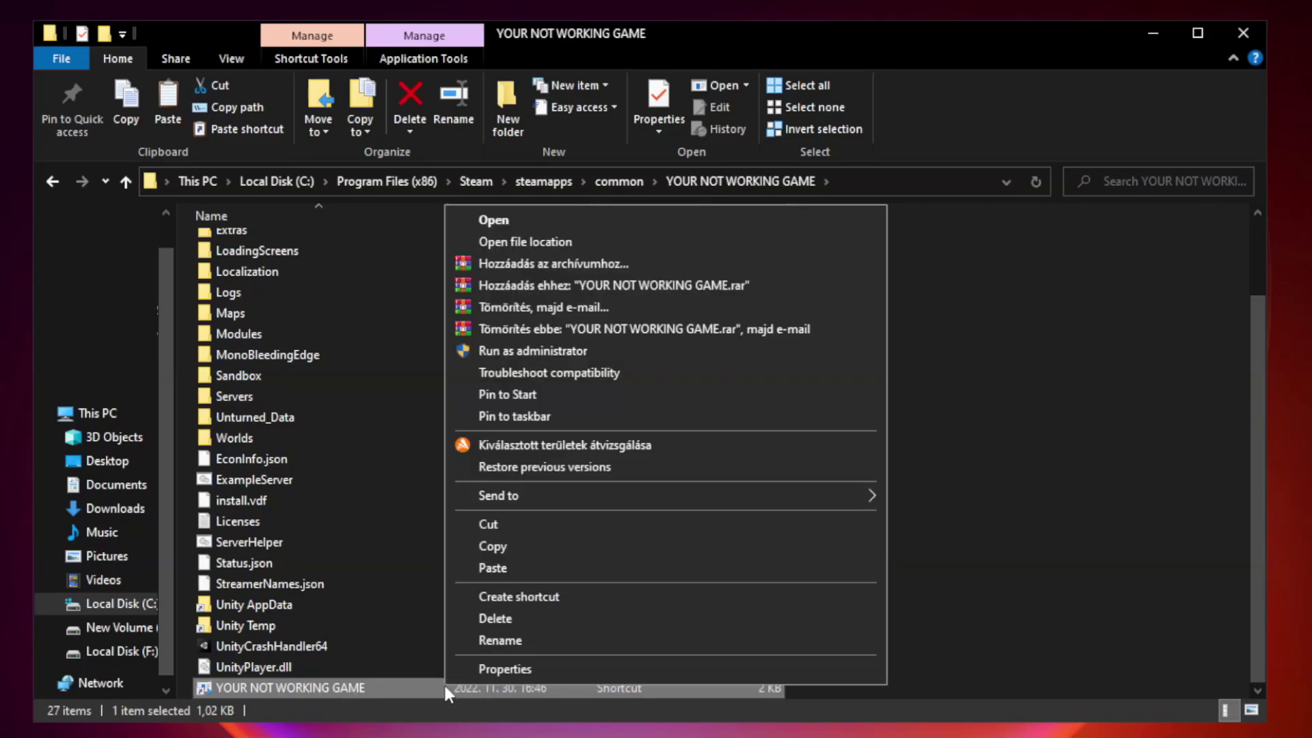
pyautogui.click(661, 670)
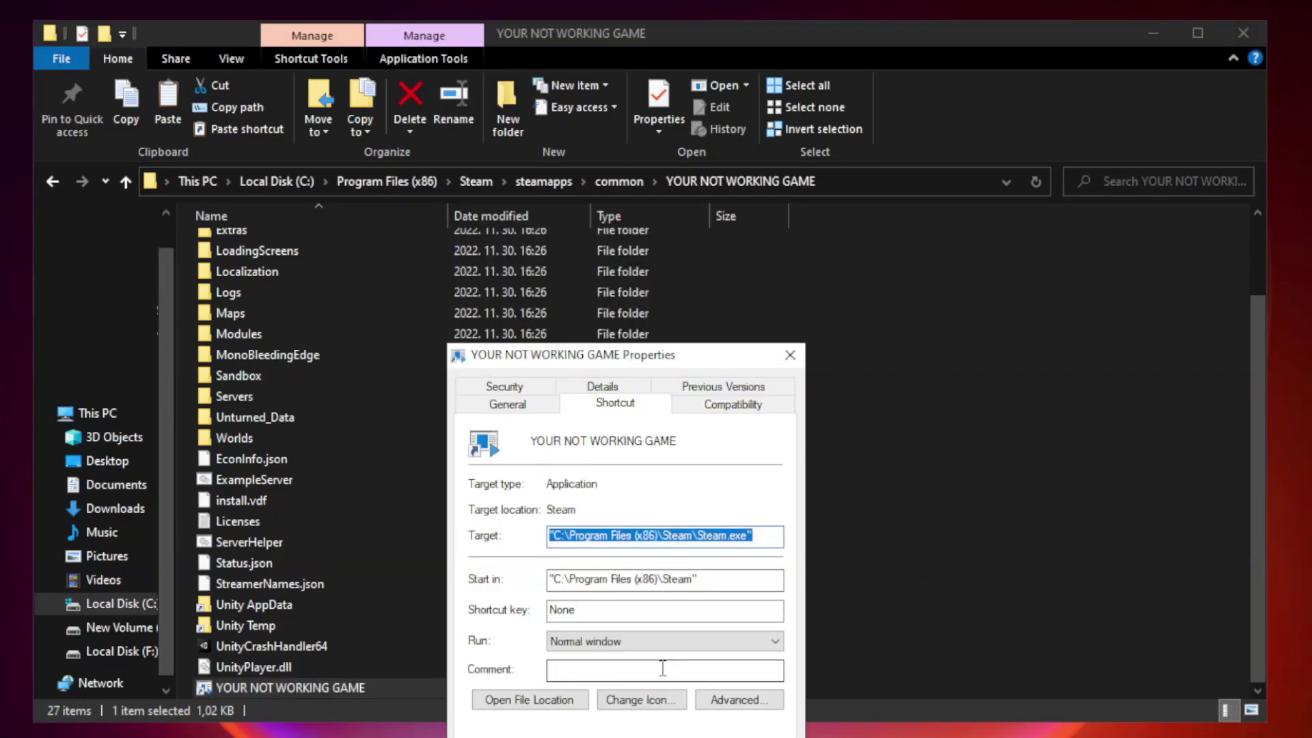
pyautogui.moveTo(652, 359); pyautogui.dragTo(651, 153)
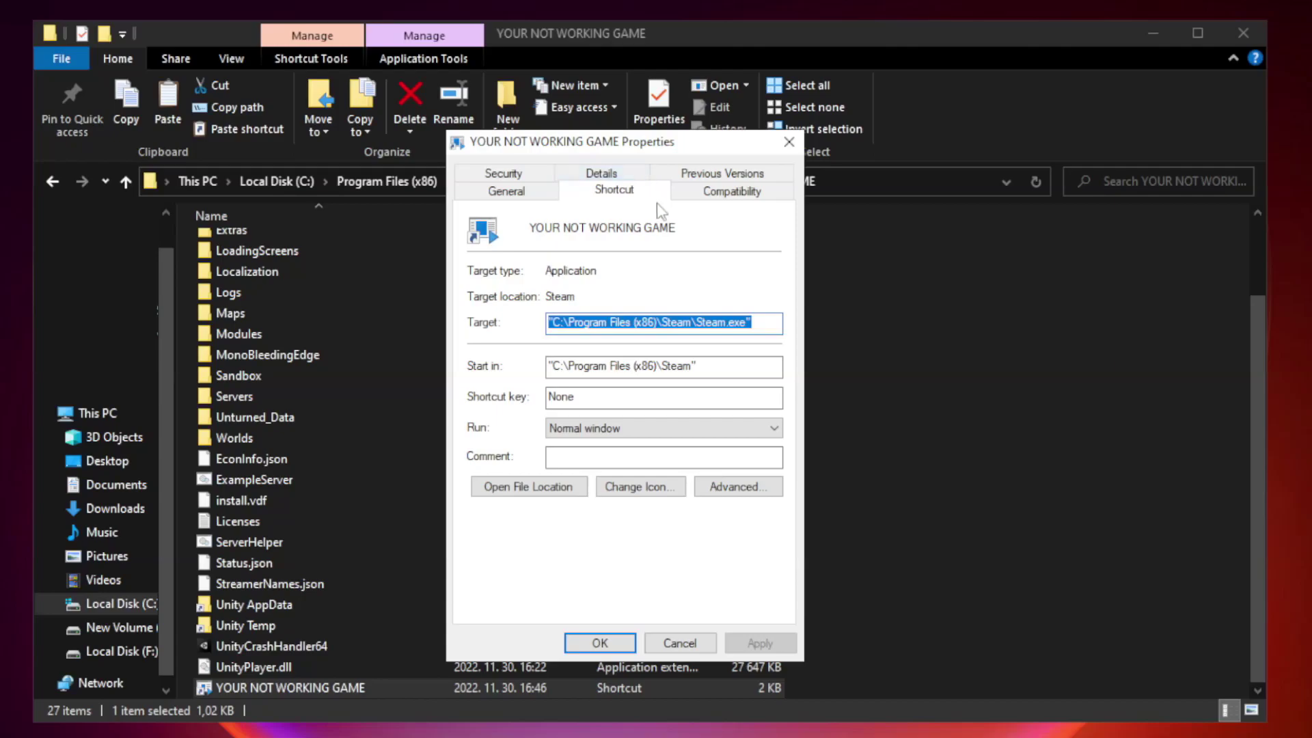
# Set the shortcut to Windows 8 compatibility mode, run as administrator, fullscreen optimizations disabled
pyautogui.click(726, 194)
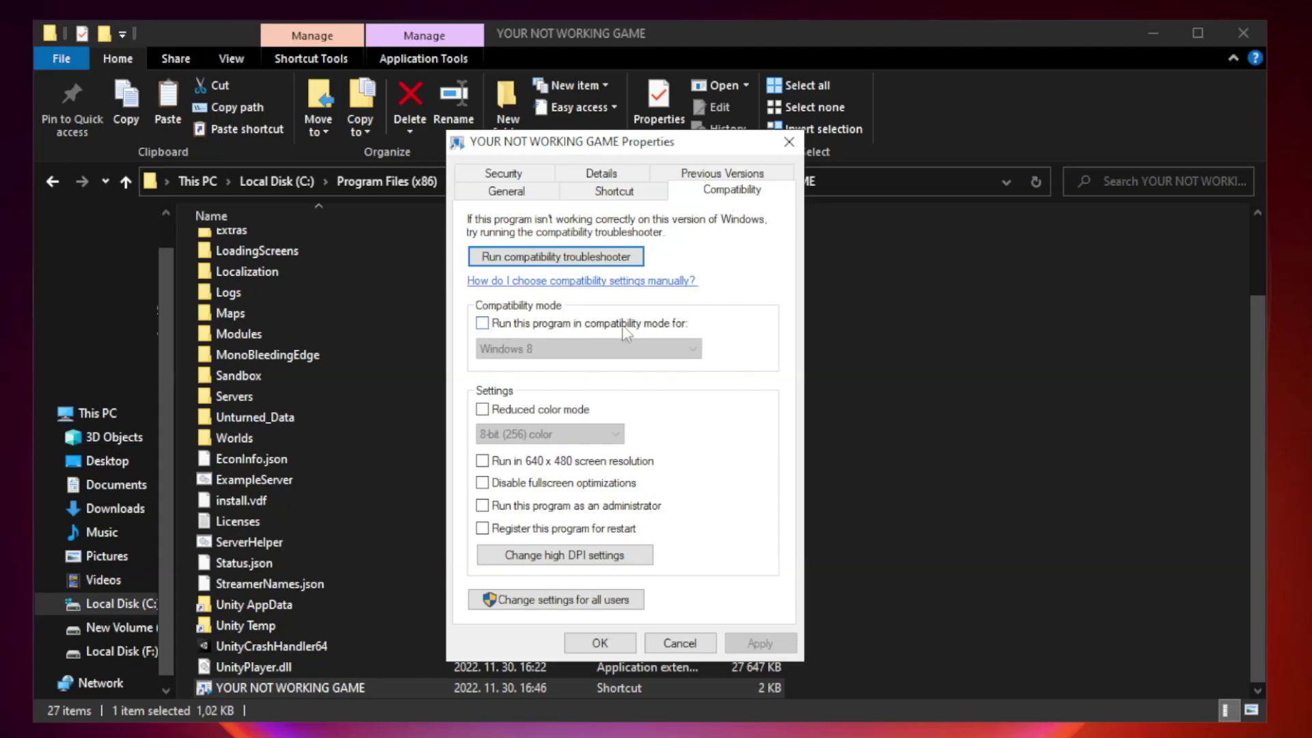
pyautogui.click(524, 330)
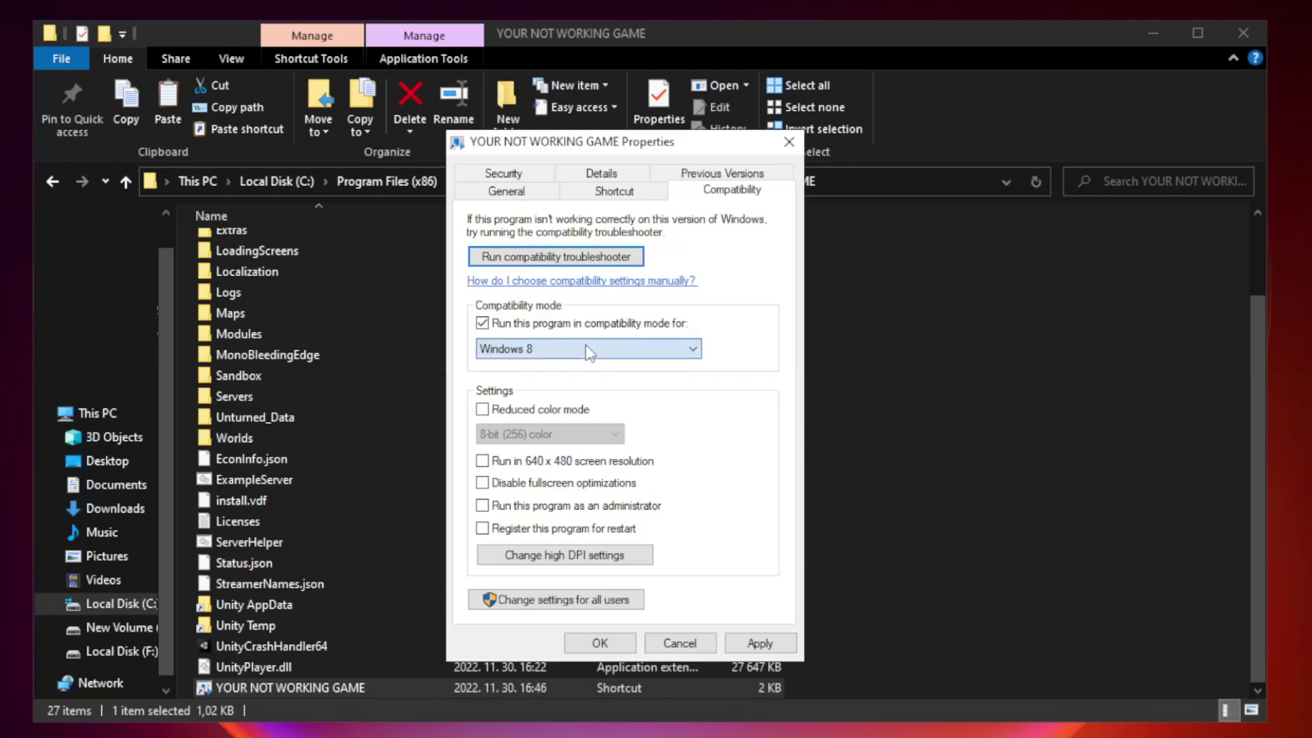
pyautogui.click(547, 348)
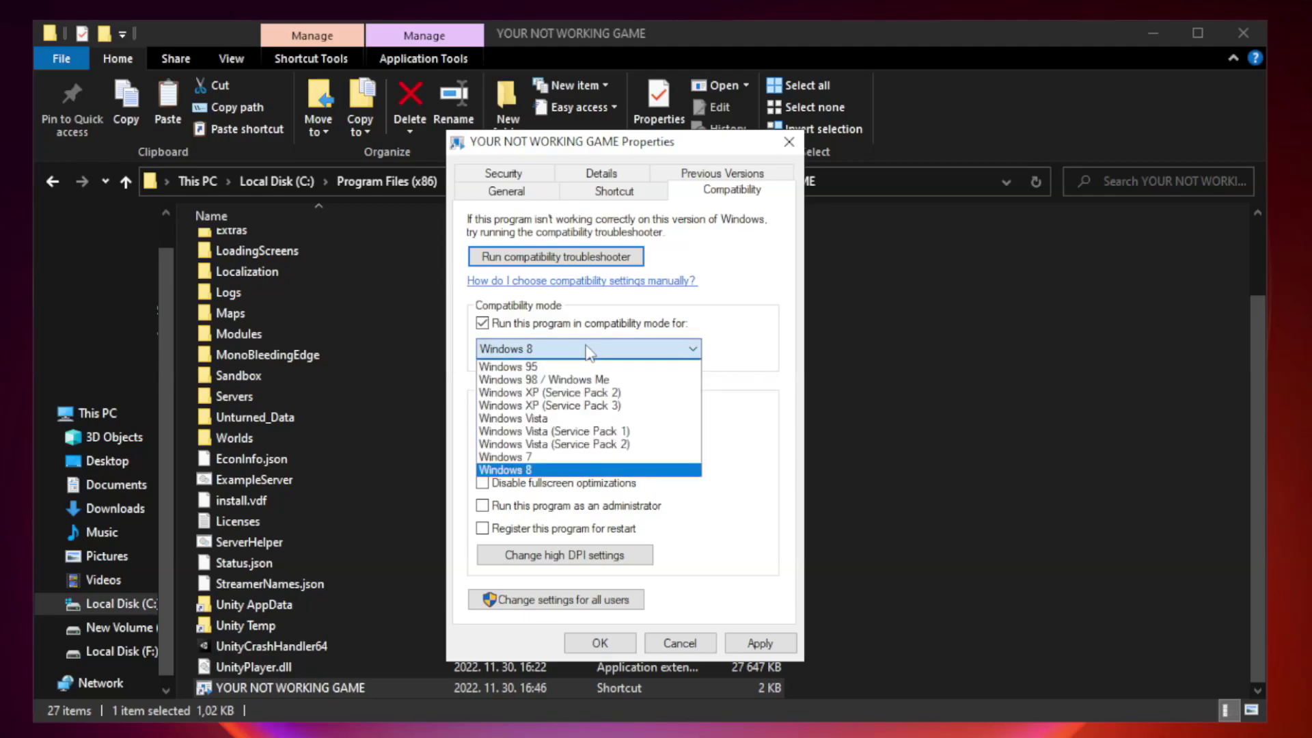
pyautogui.click(555, 471)
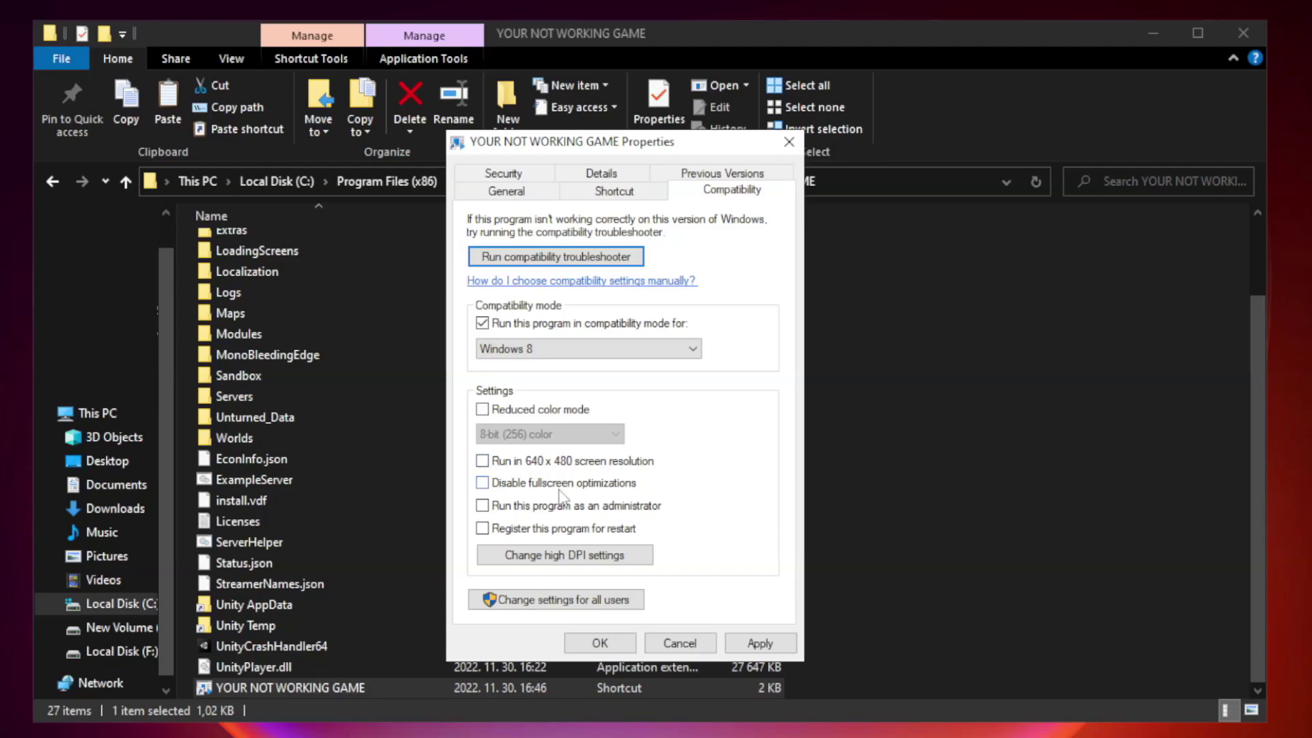
pyautogui.click(513, 490)
pyautogui.click(516, 512)
pyautogui.click(760, 643)
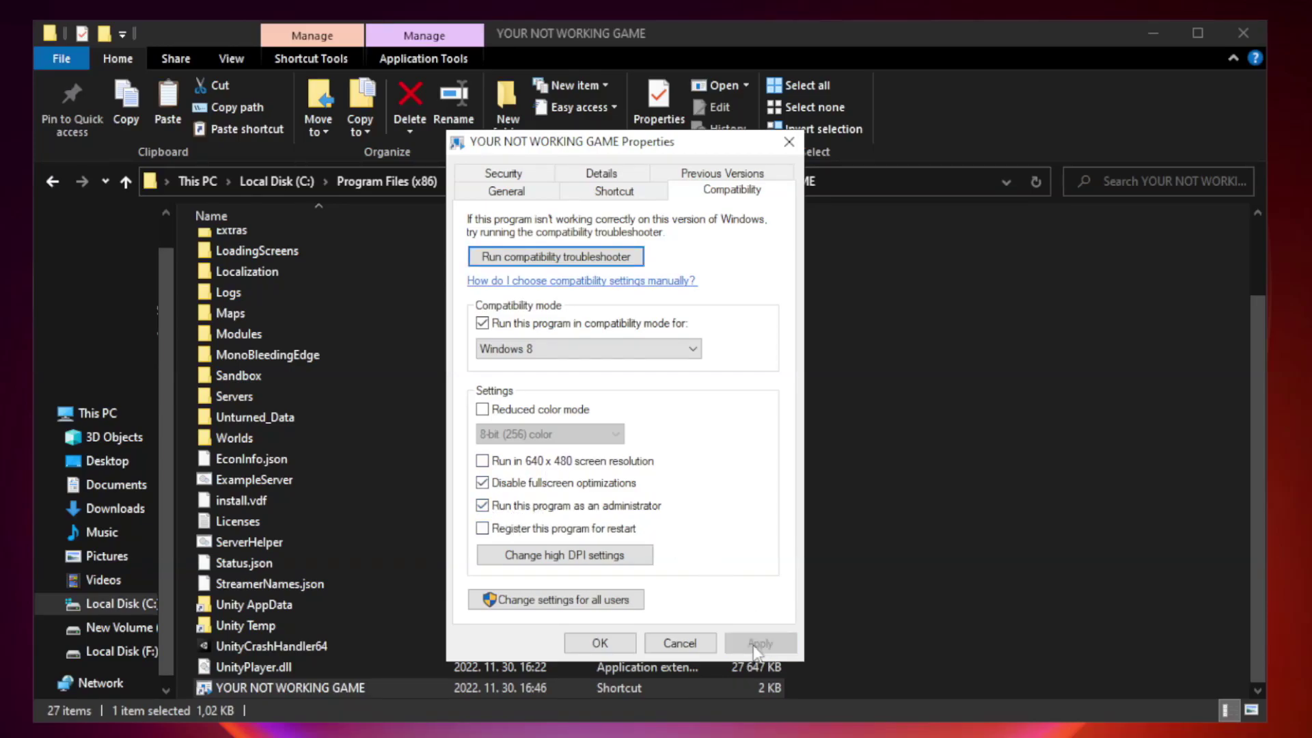
pyautogui.click(599, 644)
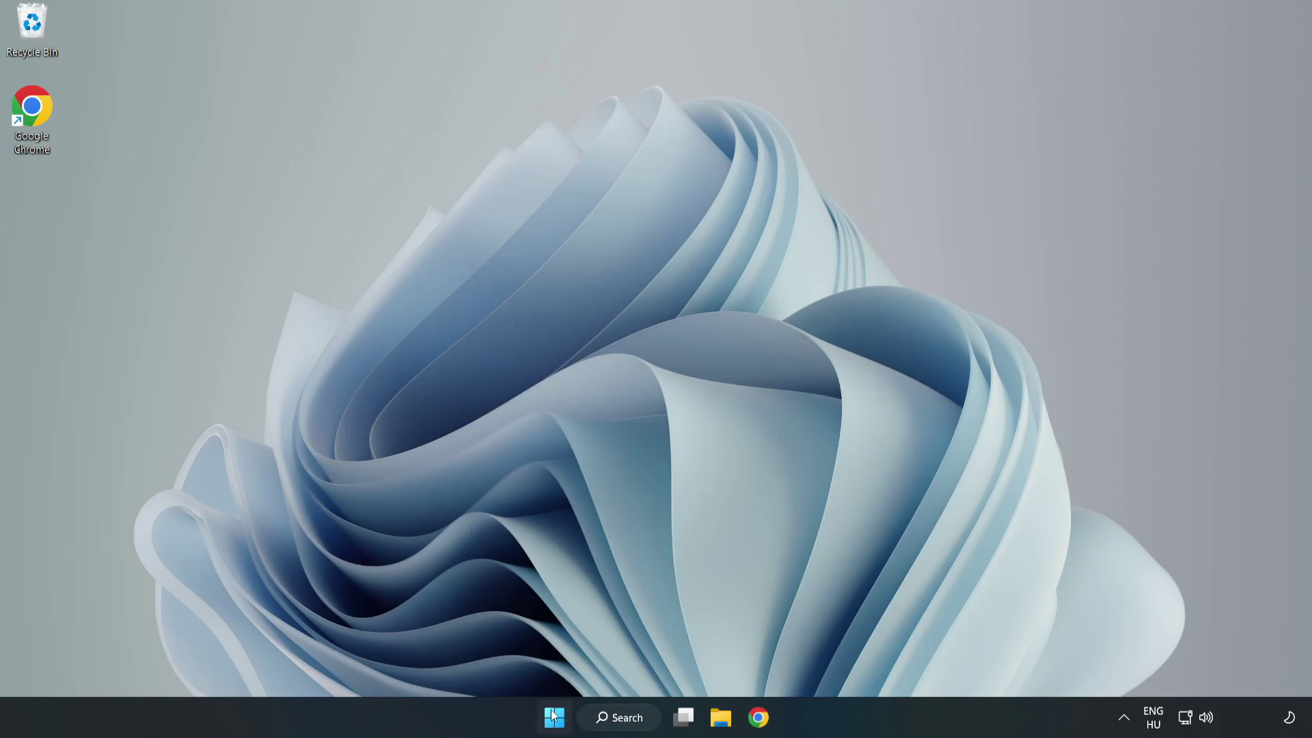
# Disable Cortana, Microsoft Edge, Microsoft Teams and Phone Link in Task Manager's startup apps
pyautogui.rightClick(558, 720)
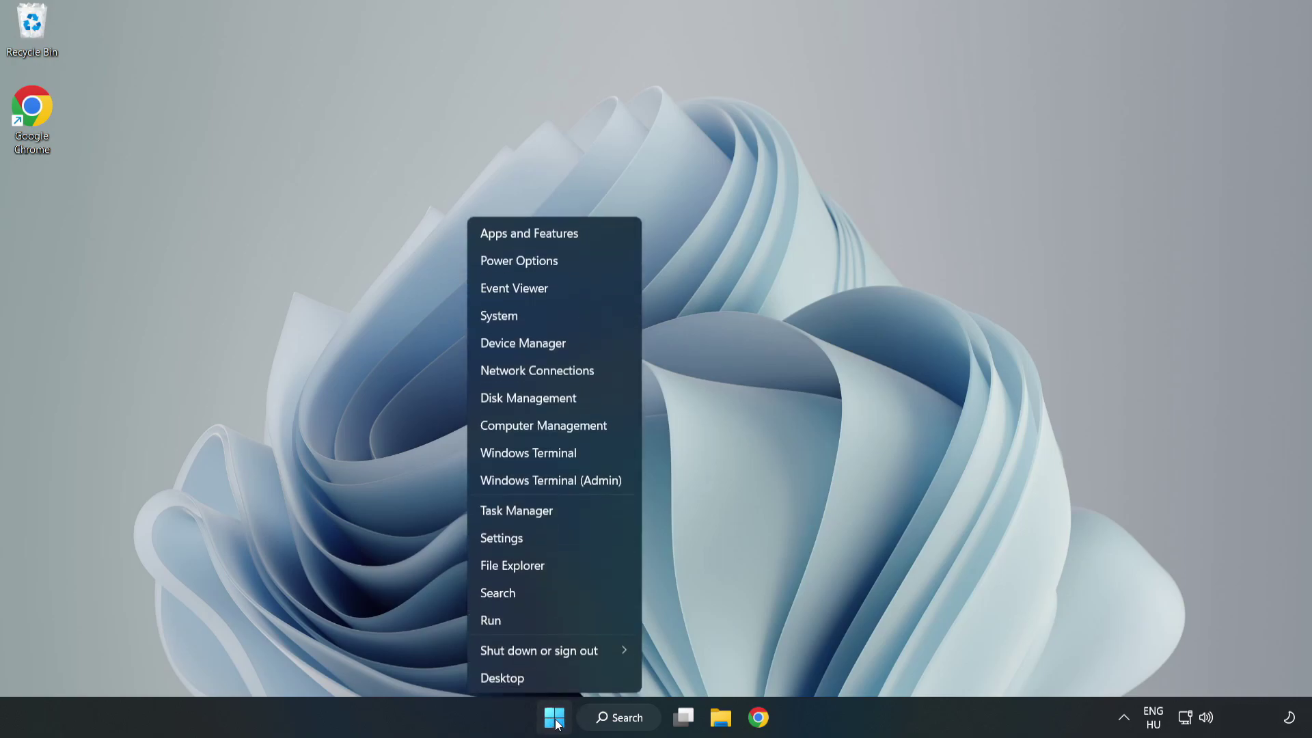
pyautogui.click(553, 514)
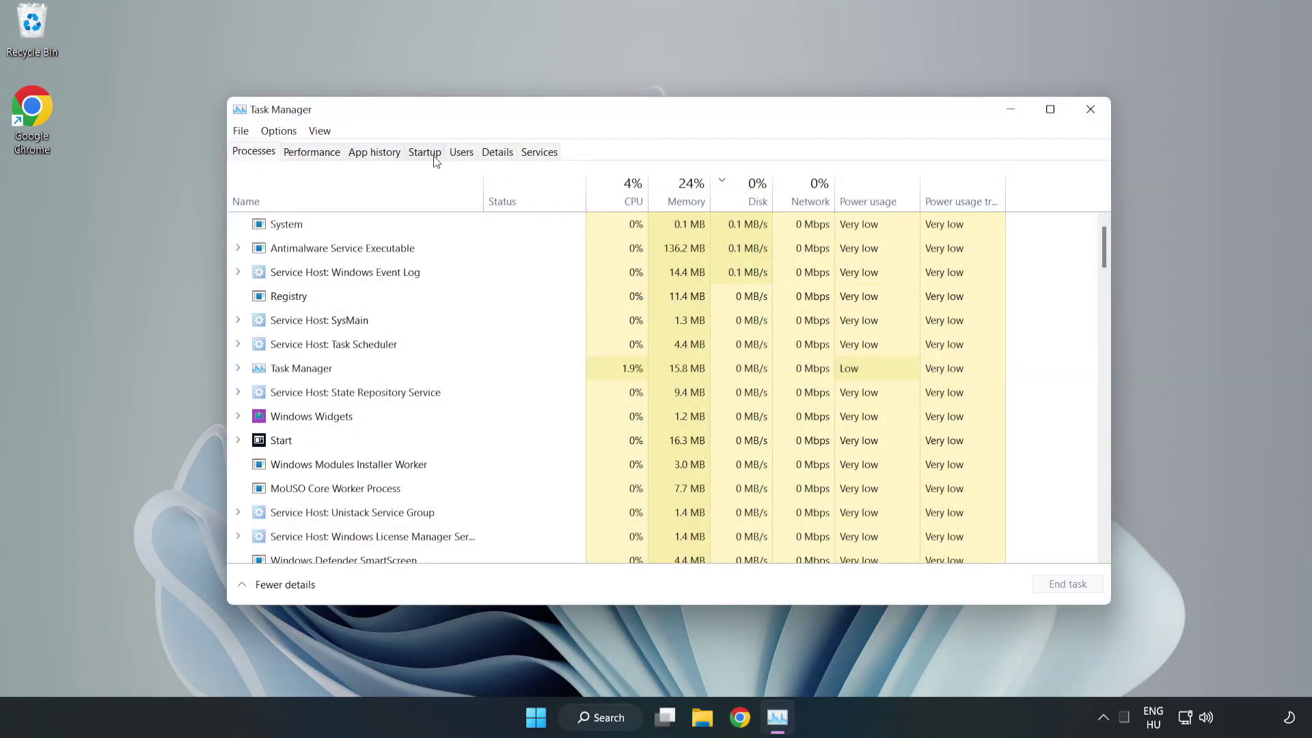
pyautogui.click(427, 156)
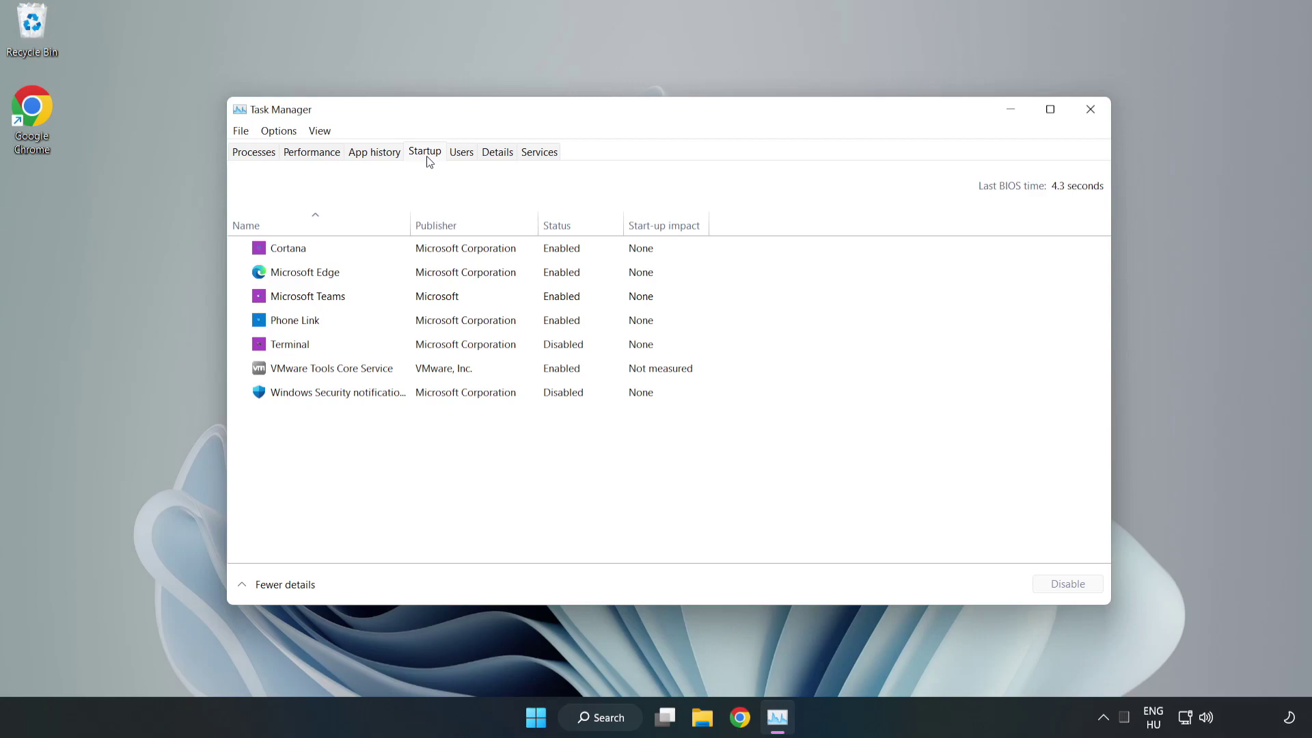
pyautogui.click(453, 257)
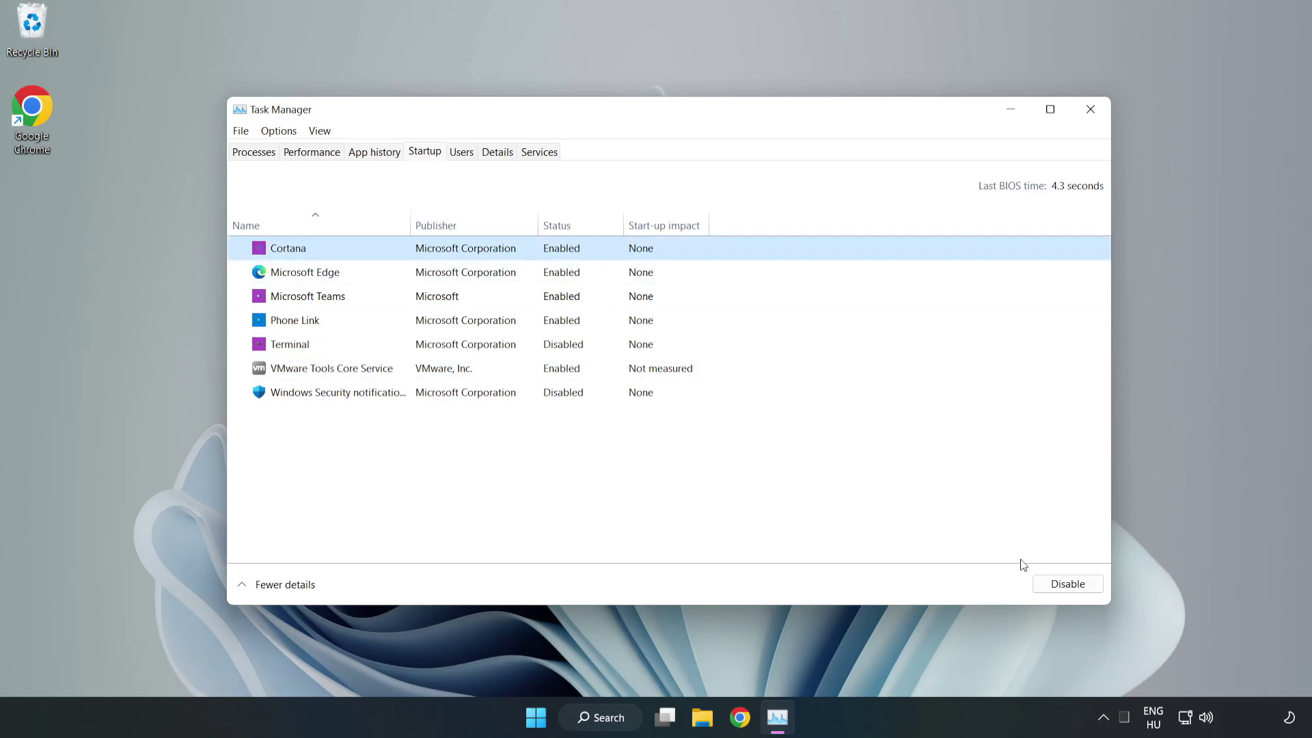
pyautogui.click(1059, 584)
pyautogui.click(570, 272)
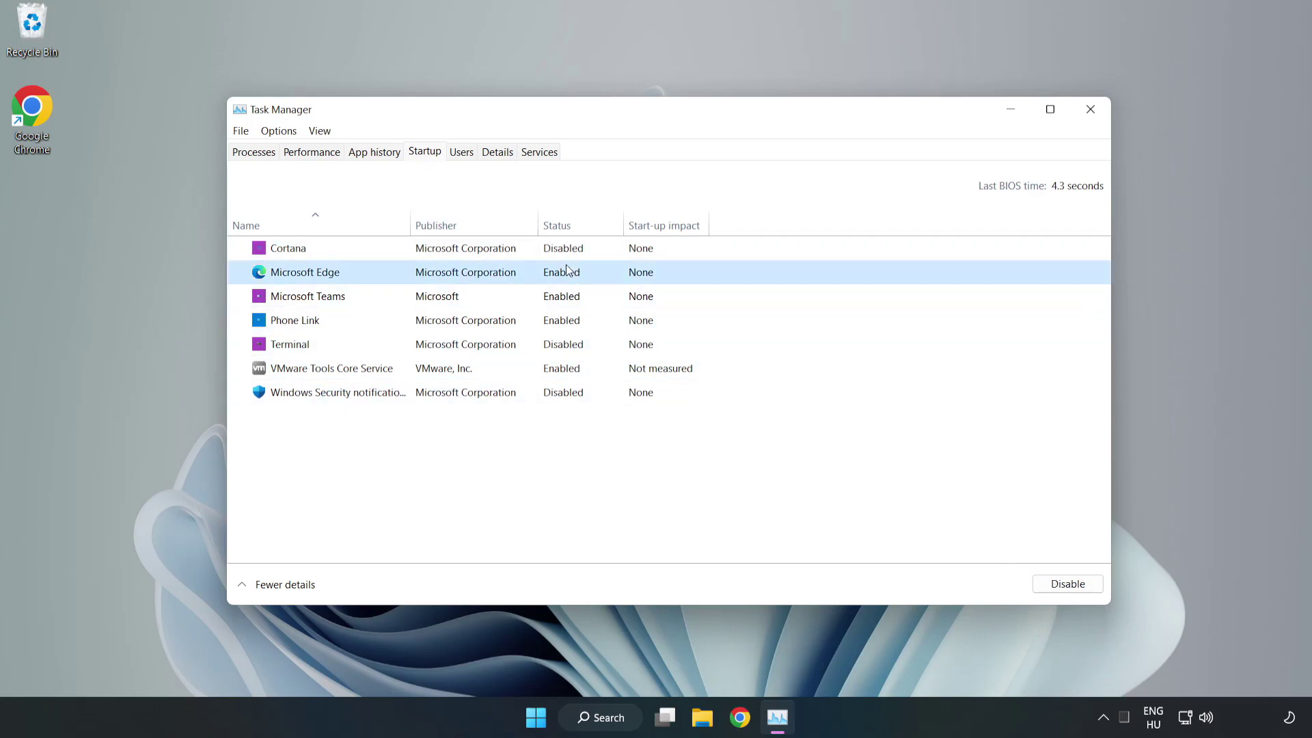
pyautogui.click(1052, 581)
pyautogui.click(453, 302)
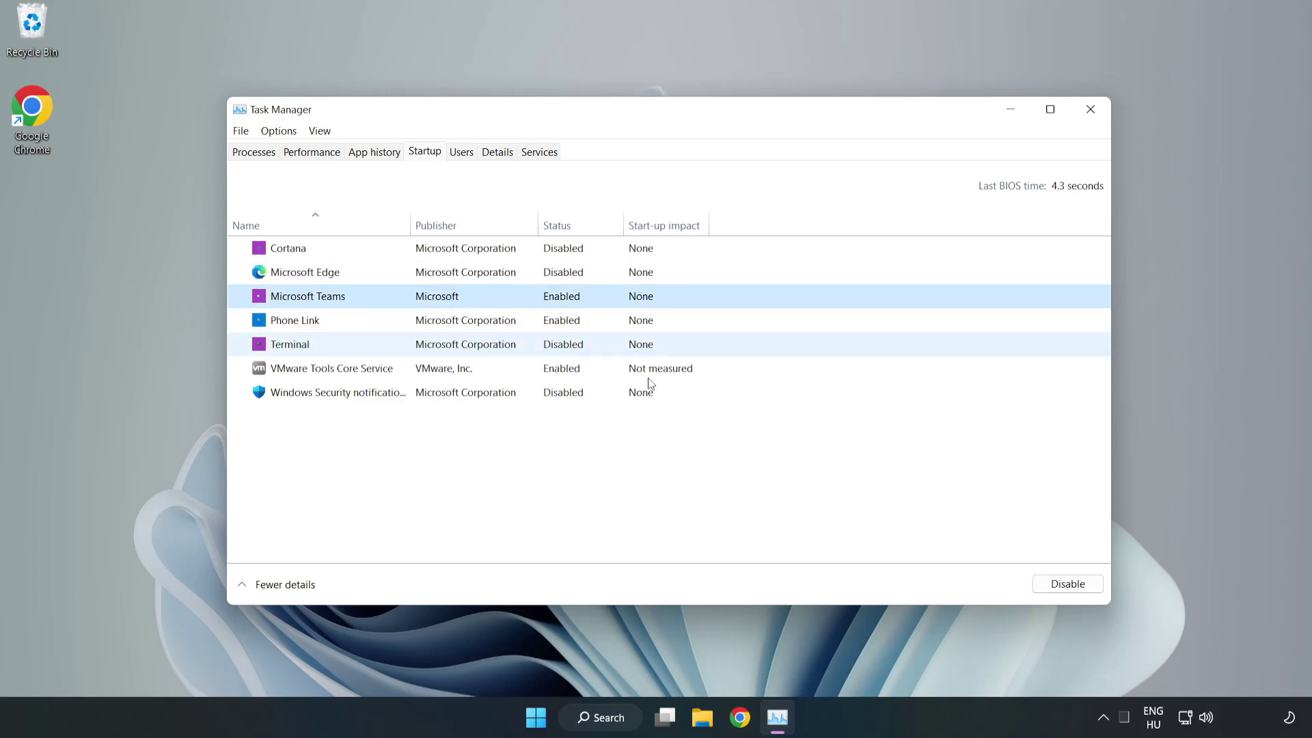
pyautogui.click(1061, 585)
pyautogui.click(436, 321)
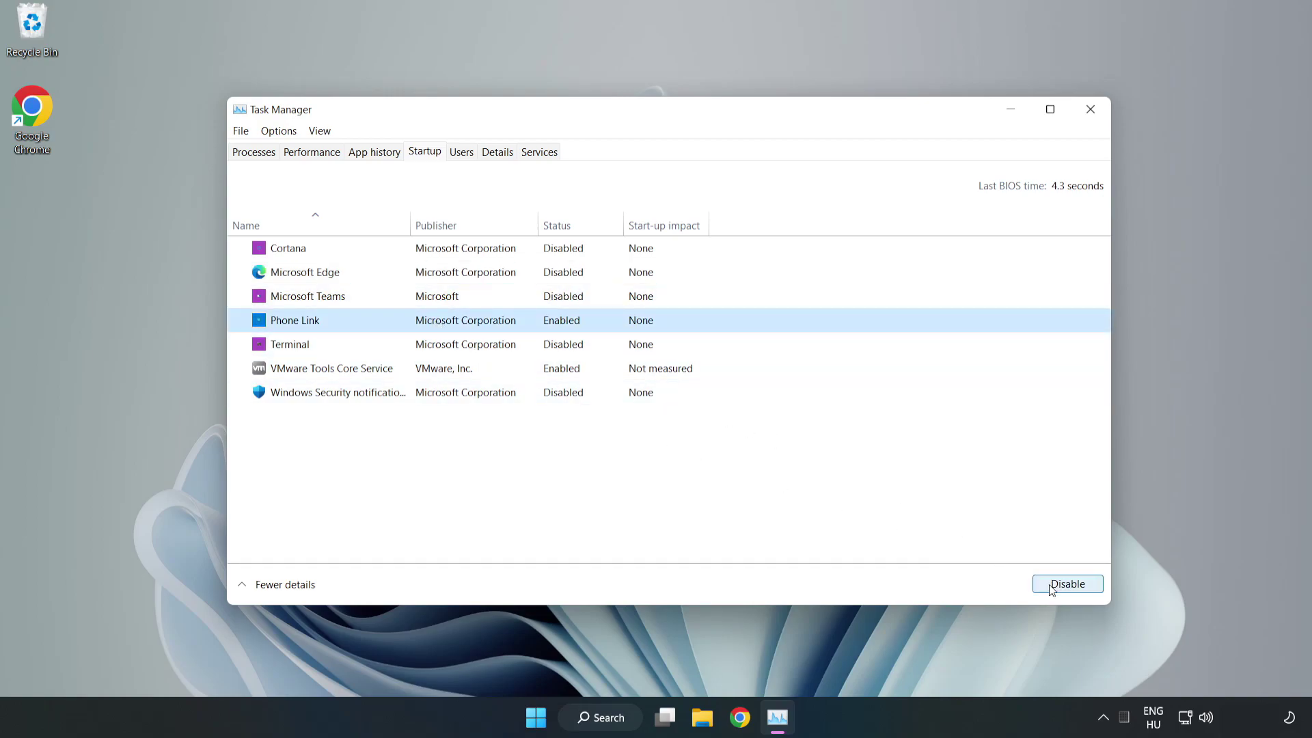
pyautogui.click(1091, 588)
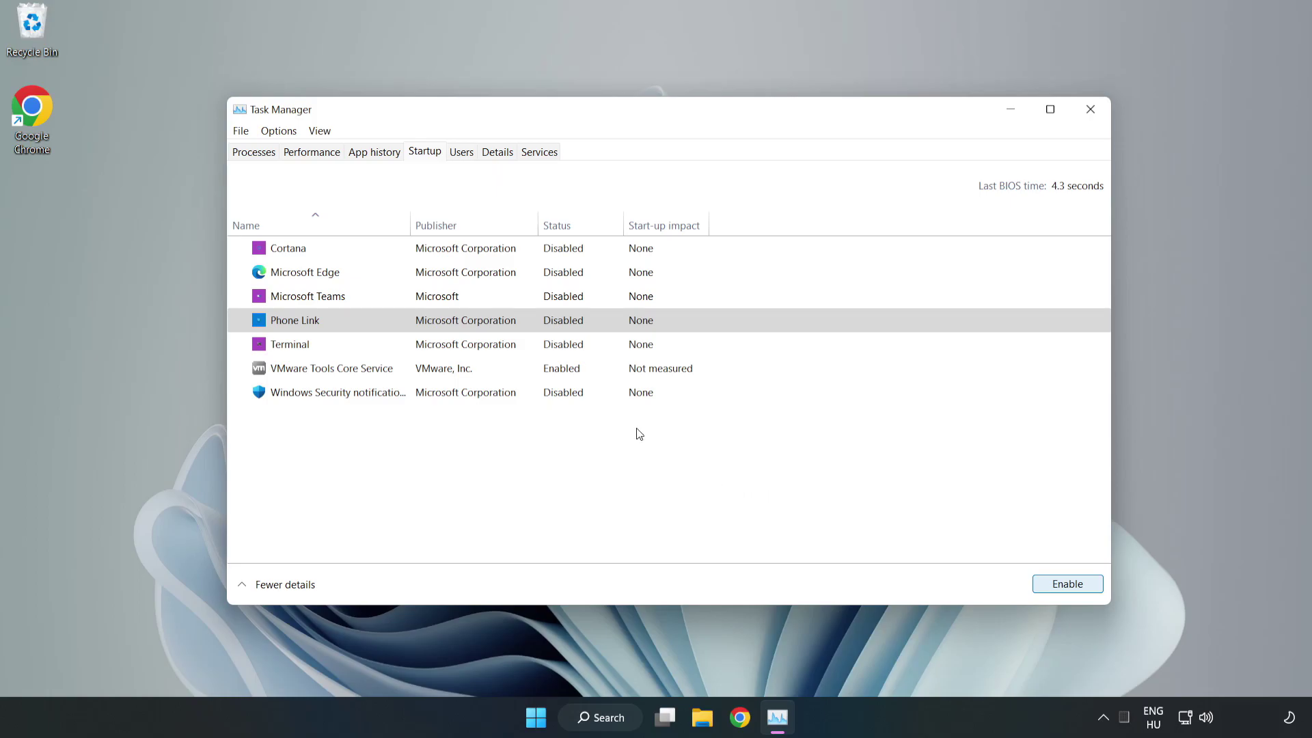
pyautogui.click(1092, 113)
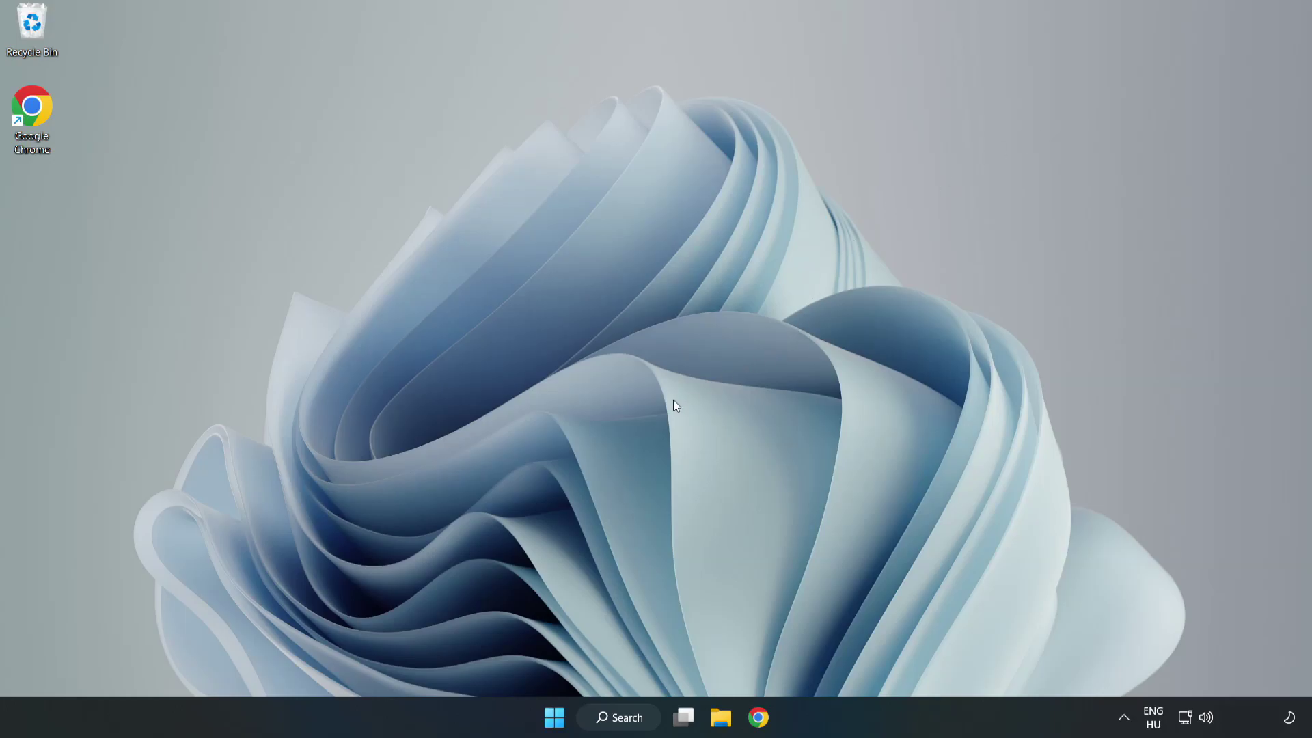
# Download dxwebsetup.exe, the DirectX End-User Runtime Web Installer, from the Download Center page
pyautogui.click(756, 723)
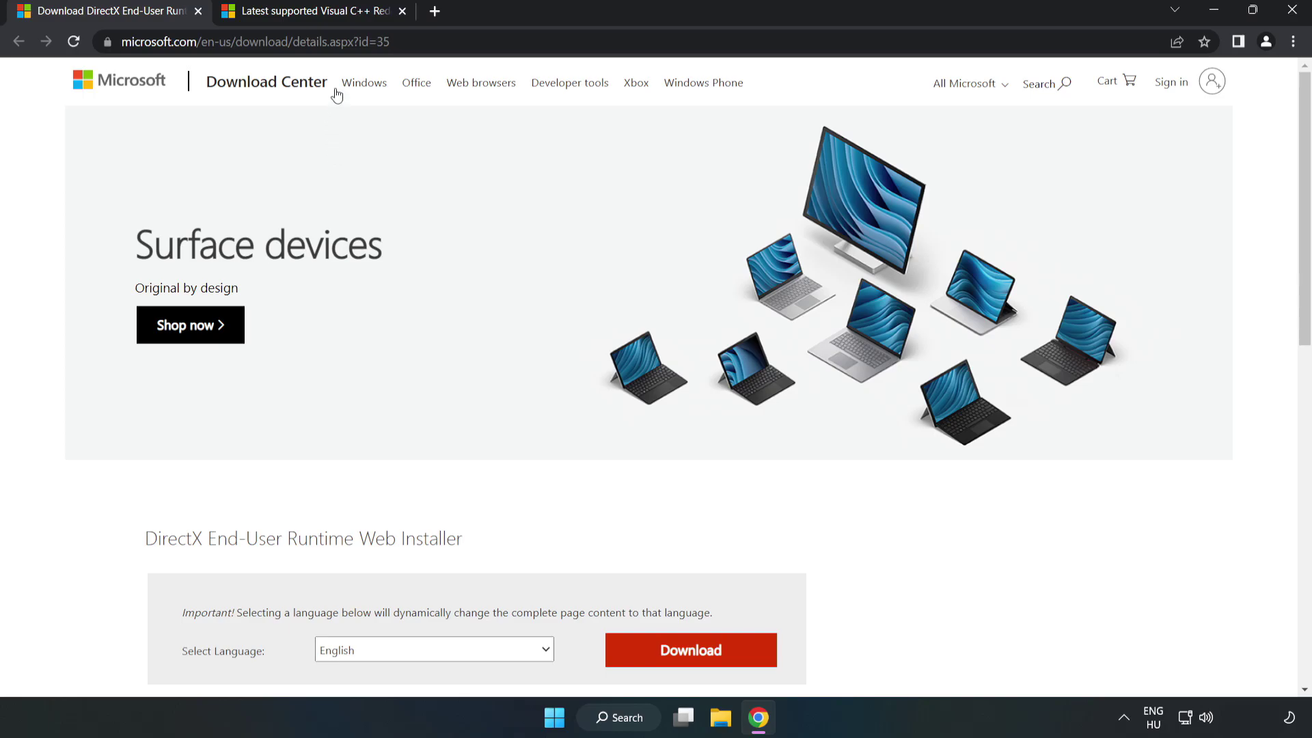
pyautogui.click(409, 42)
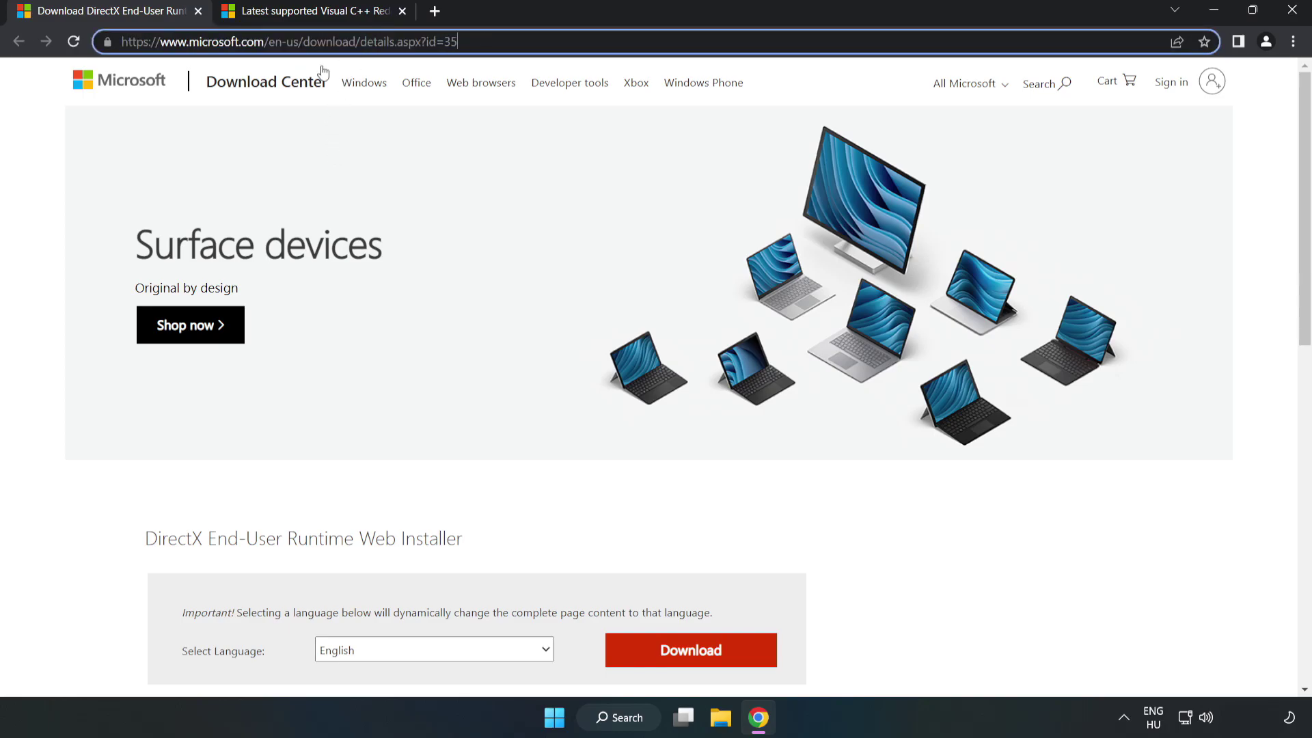
pyautogui.click(55, 156)
pyautogui.scroll(-3, 54, 156)
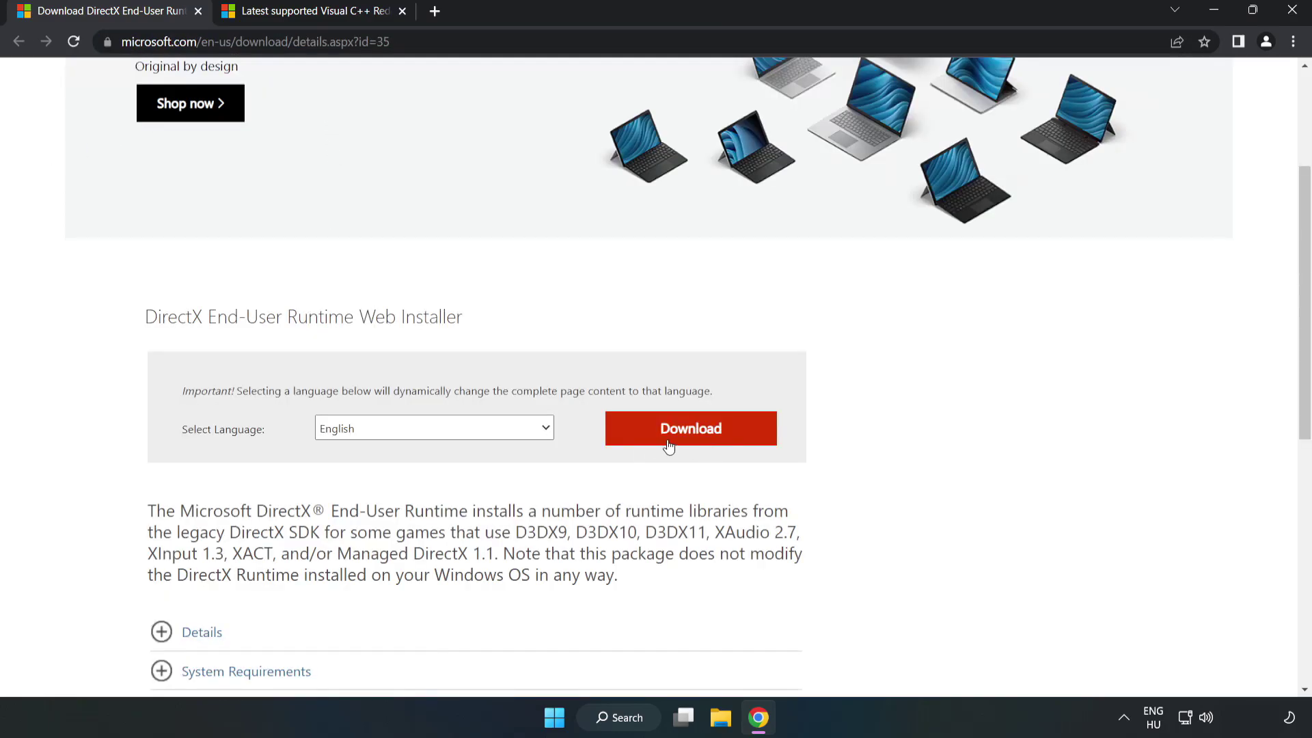
pyautogui.click(696, 441)
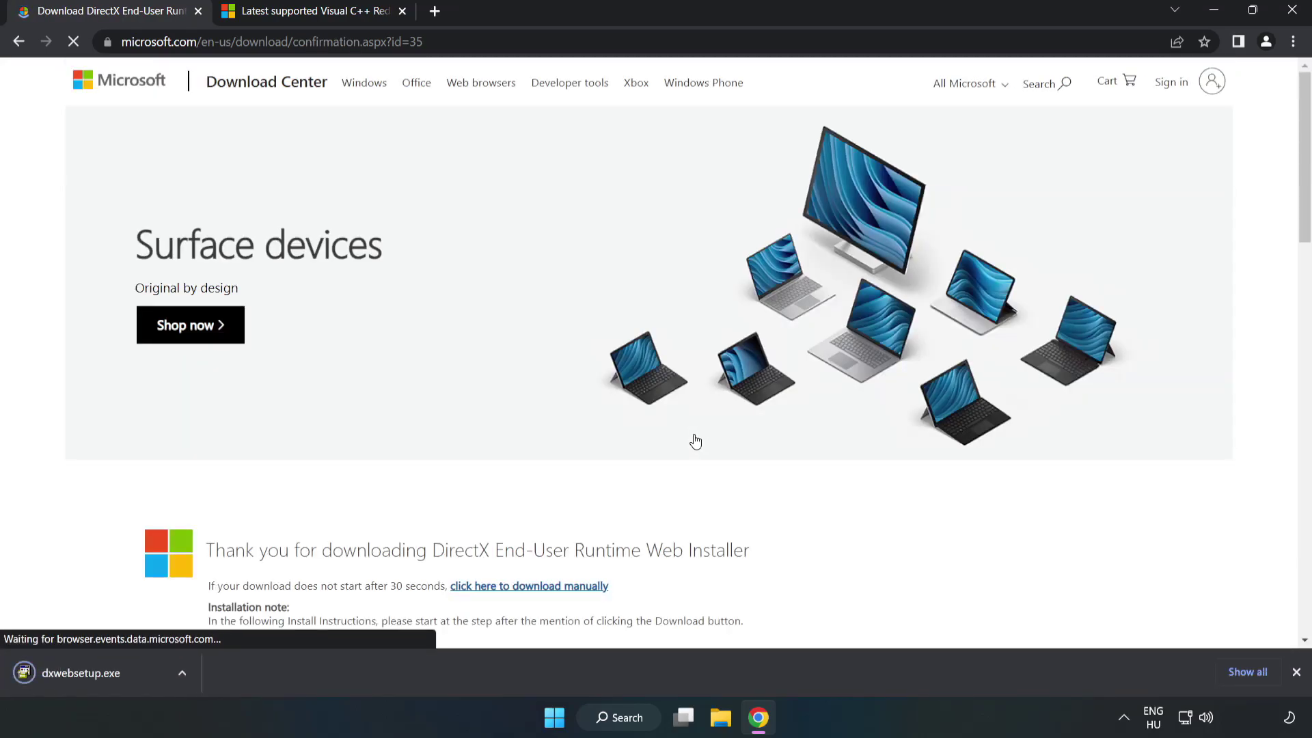
# Run dxwebsetup.exe, accept the license, skip the Bing Bar, and finish the DirectX setup
pyautogui.click(96, 674)
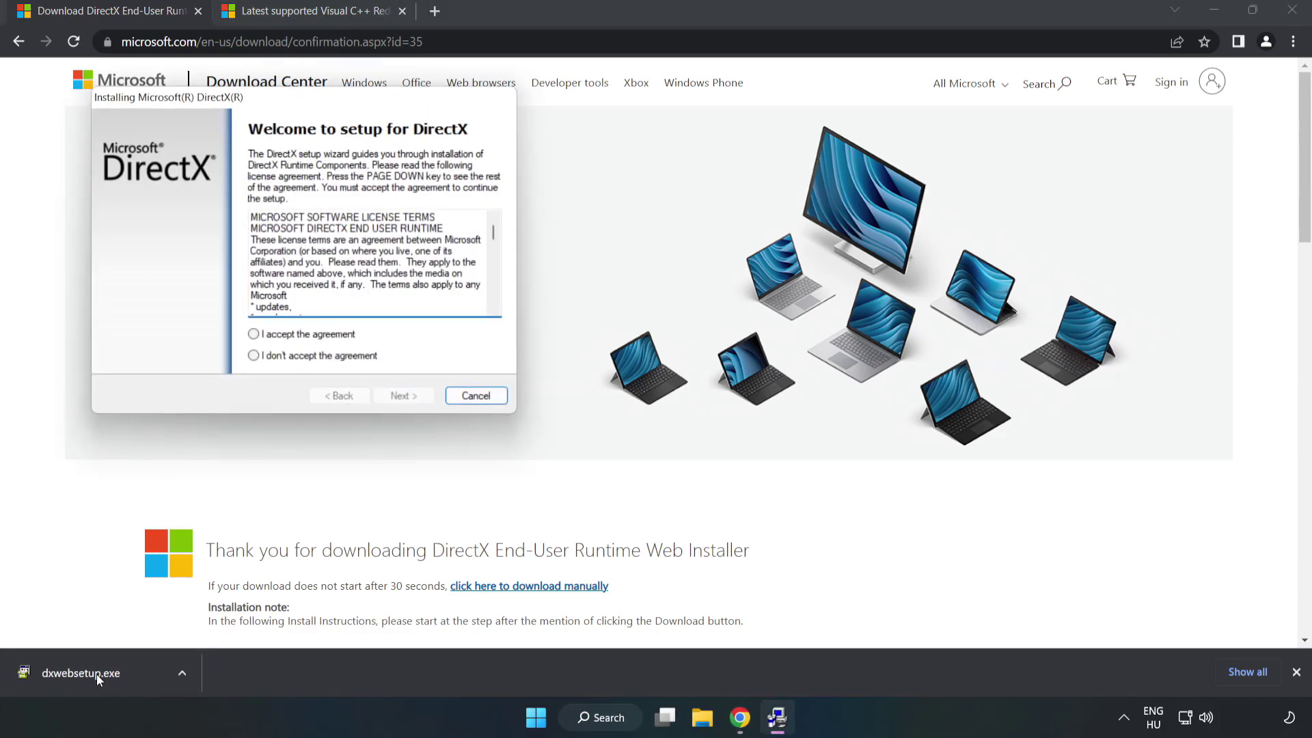
pyautogui.moveTo(295, 105); pyautogui.dragTo(639, 219)
pyautogui.moveTo(834, 348); pyautogui.dragTo(822, 417)
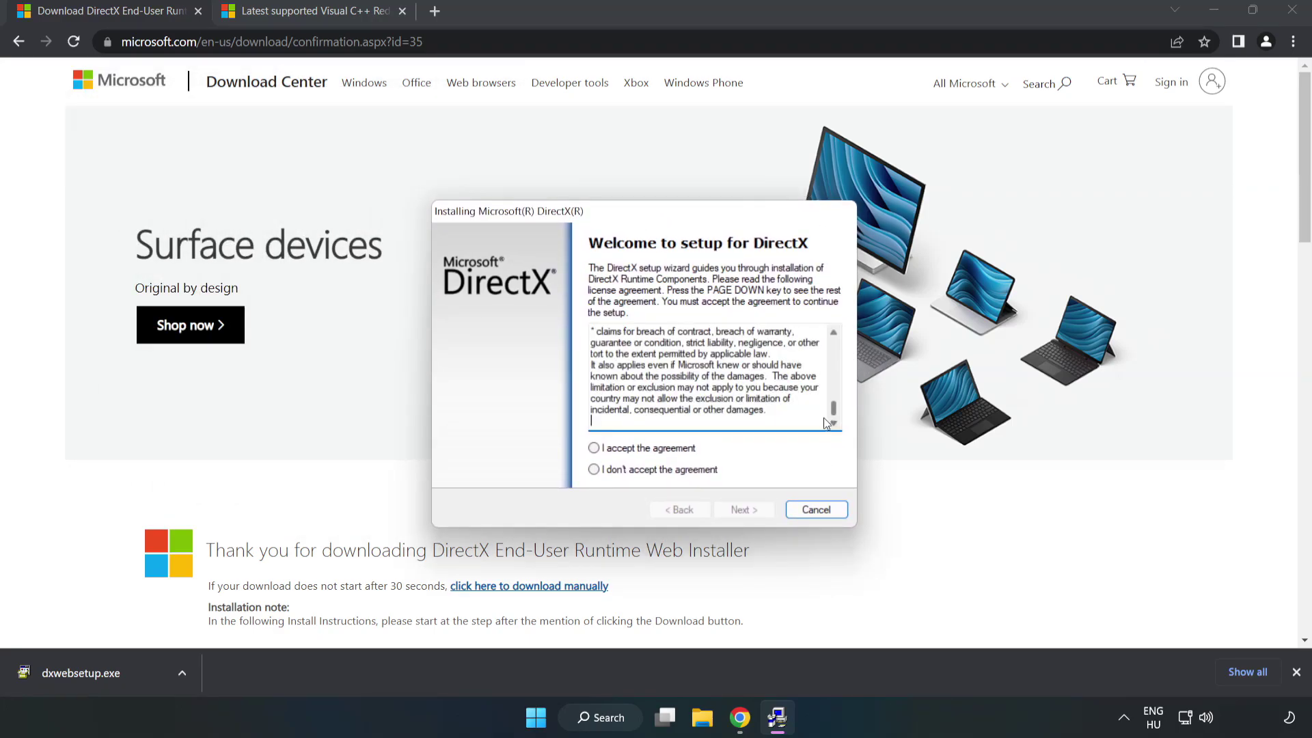
pyautogui.click(606, 451)
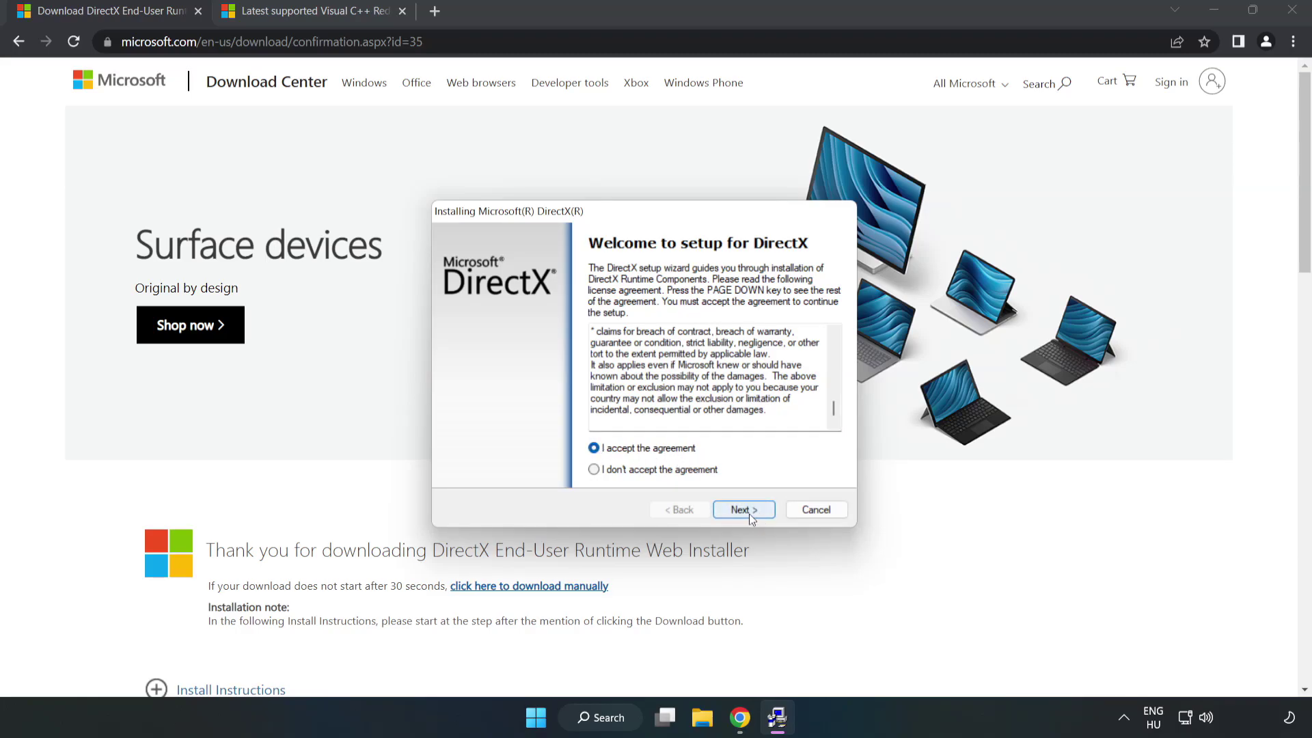
pyautogui.click(745, 512)
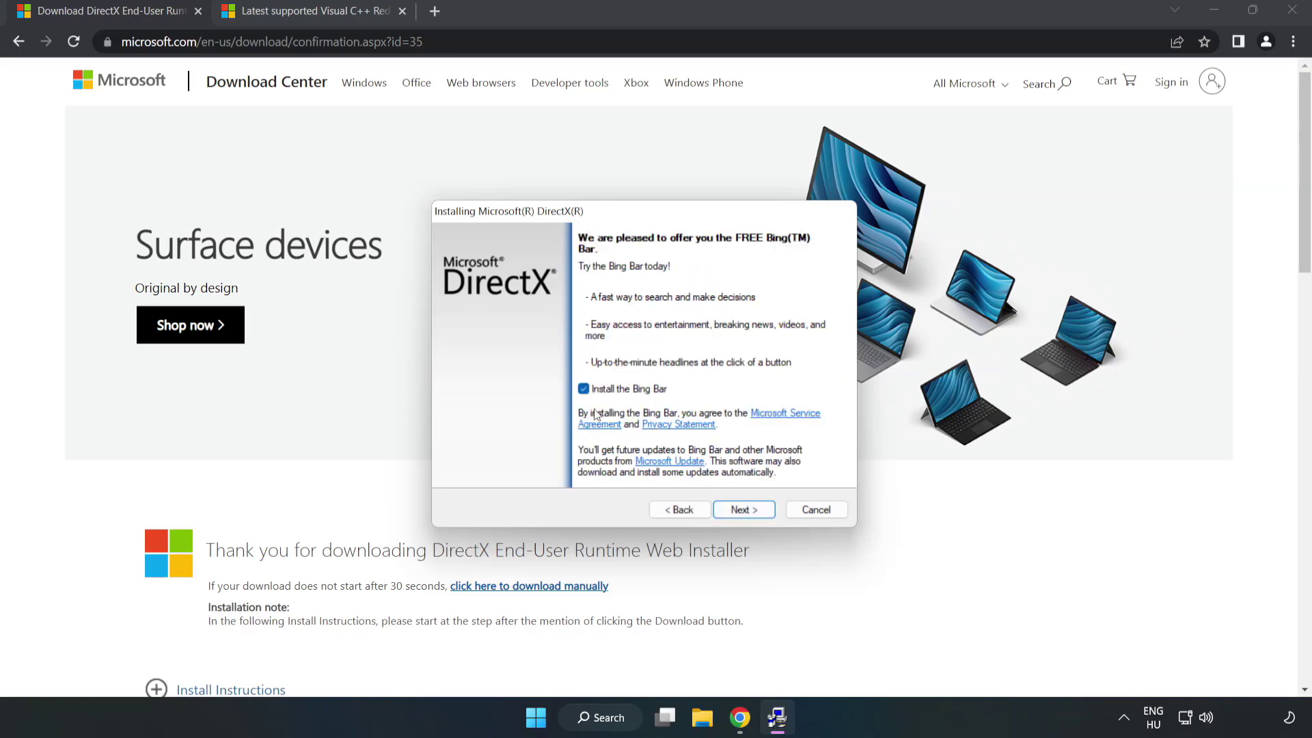
pyautogui.click(584, 390)
pyautogui.click(754, 512)
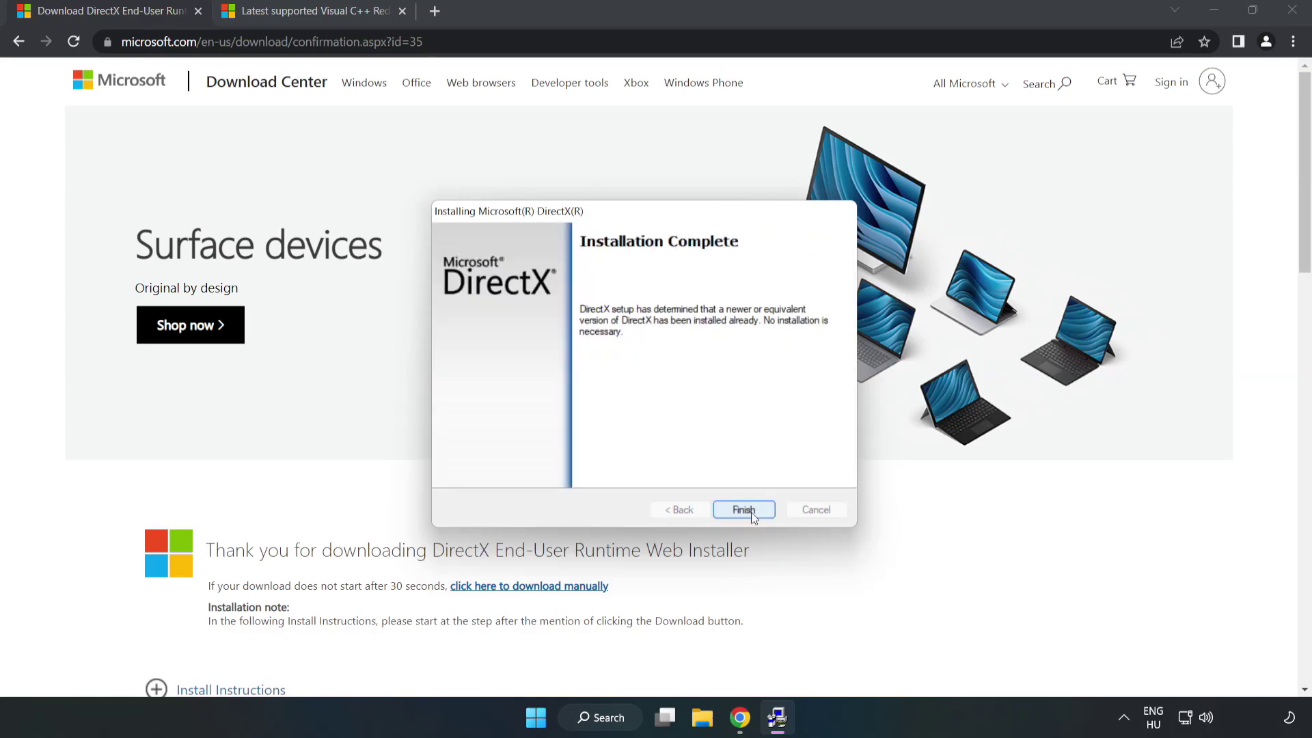
pyautogui.click(751, 511)
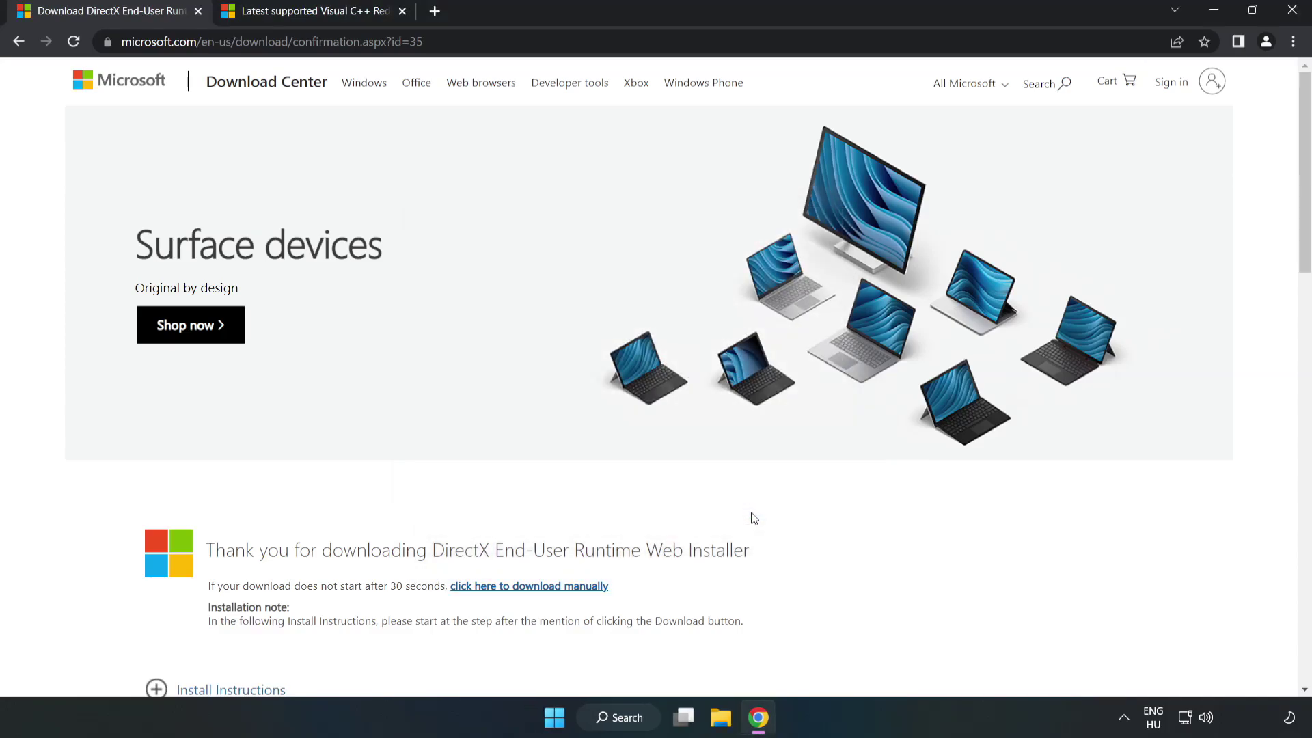
# Close the DirectX download page and scroll through the Visual C++ Redistributable article
pyautogui.click(197, 11)
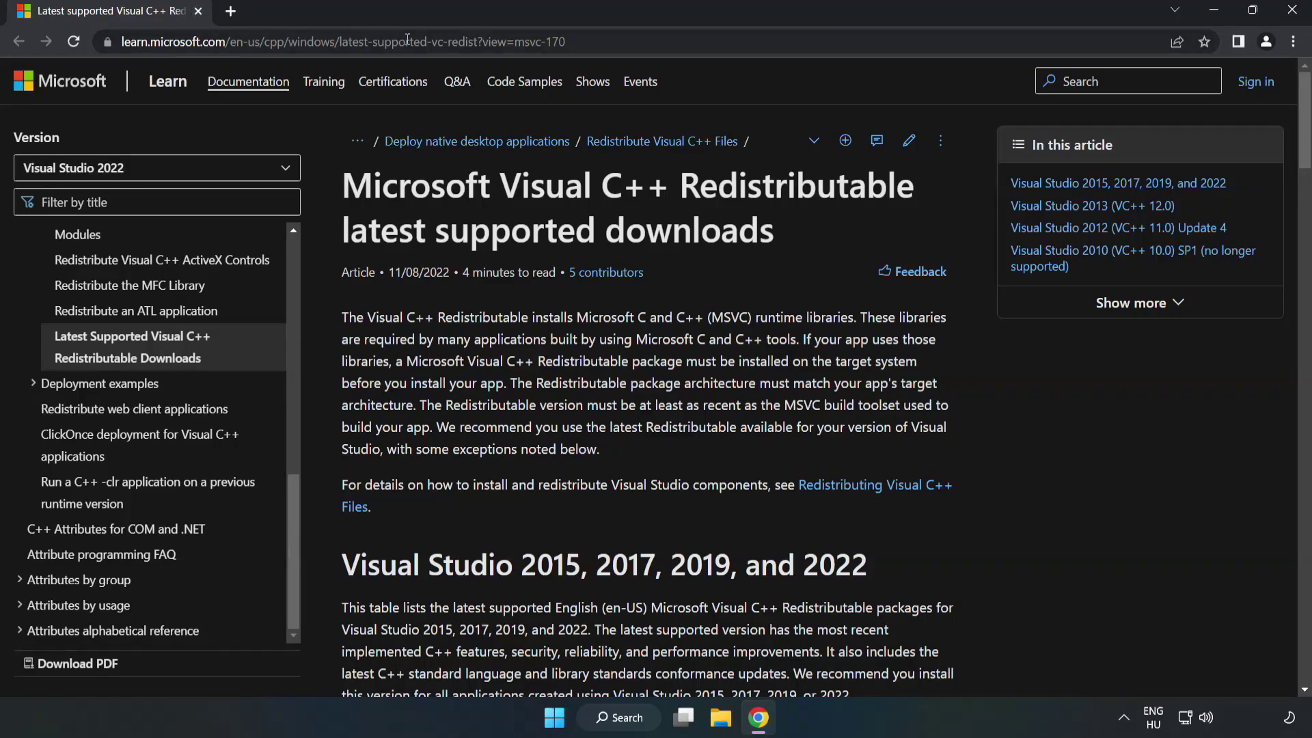
pyautogui.click(598, 41)
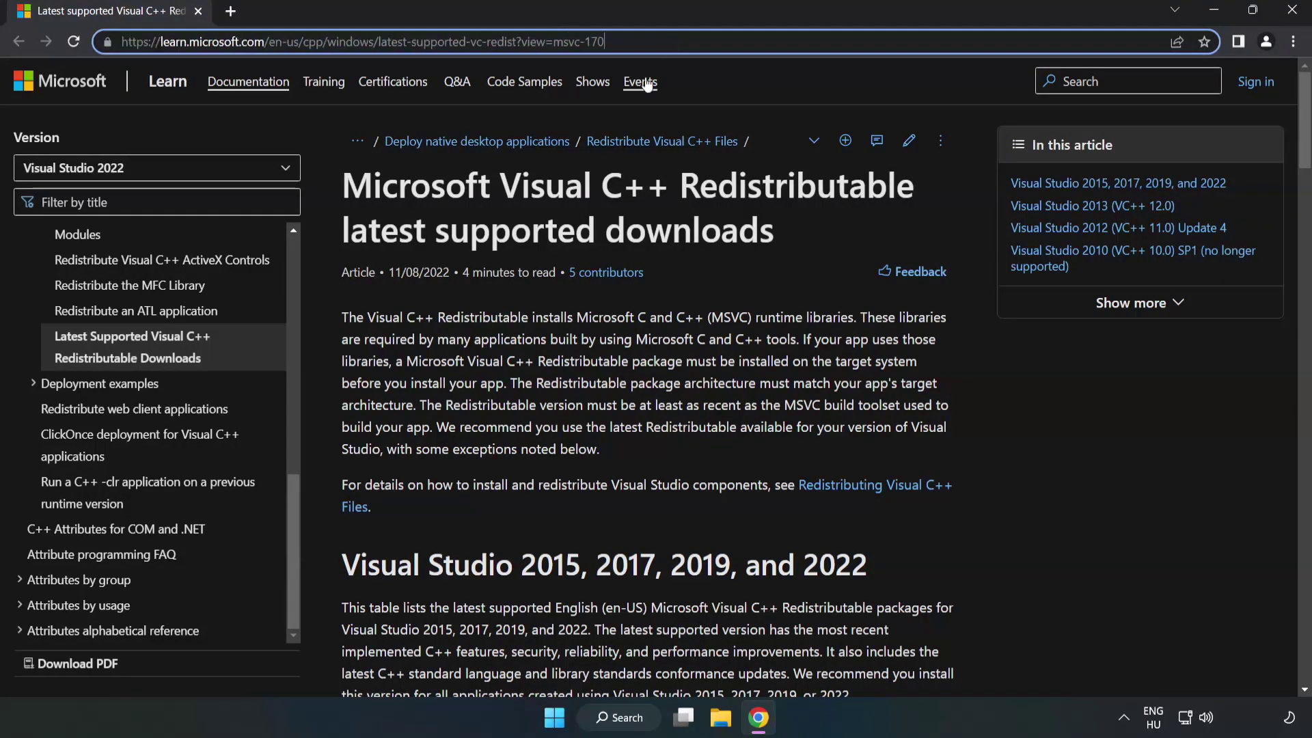
pyautogui.click(521, 244)
pyautogui.scroll(-6, 523, 245)
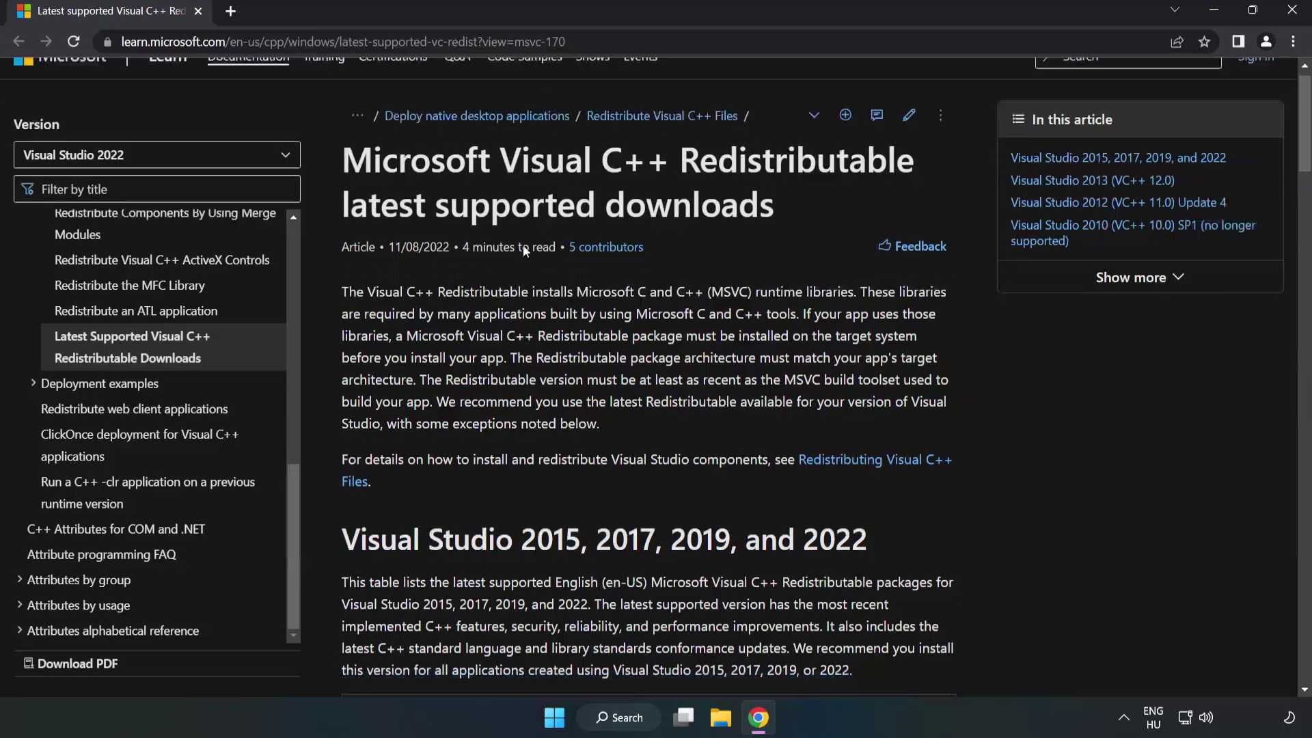
pyautogui.scroll(-2, 528, 257)
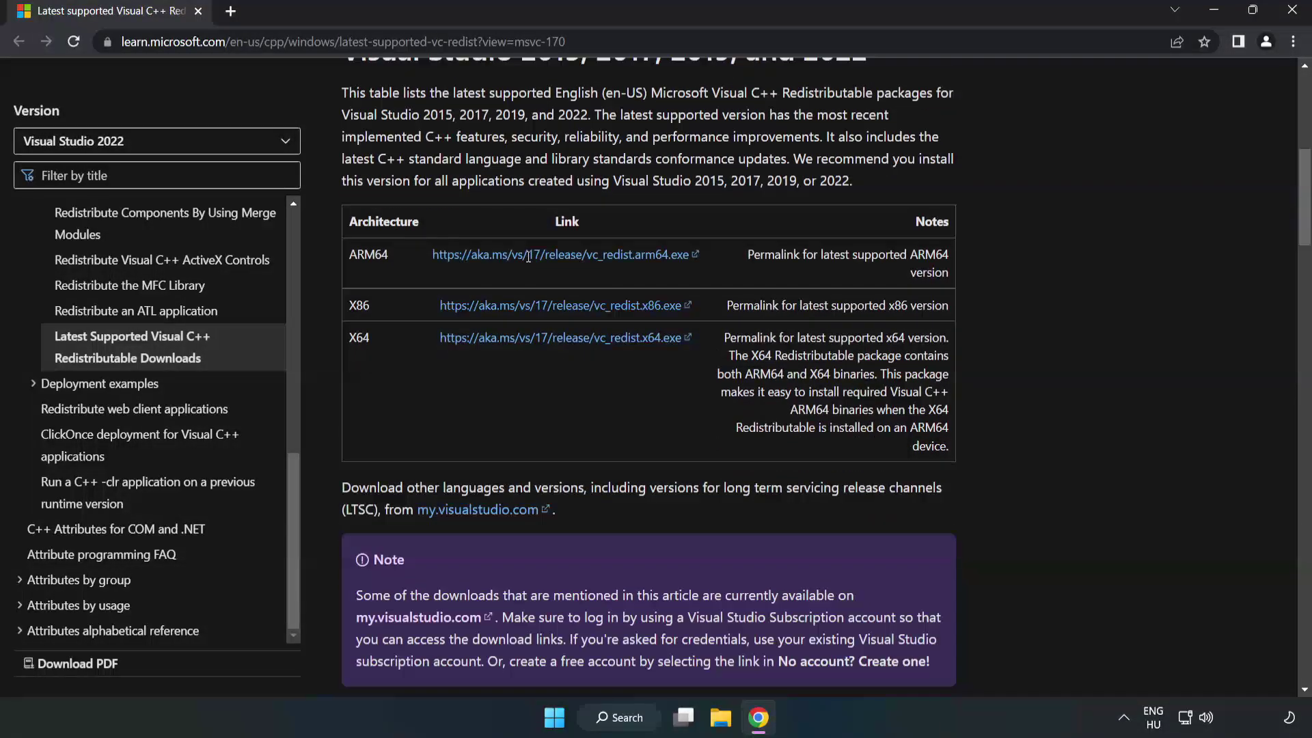
pyautogui.scroll(2, 528, 256)
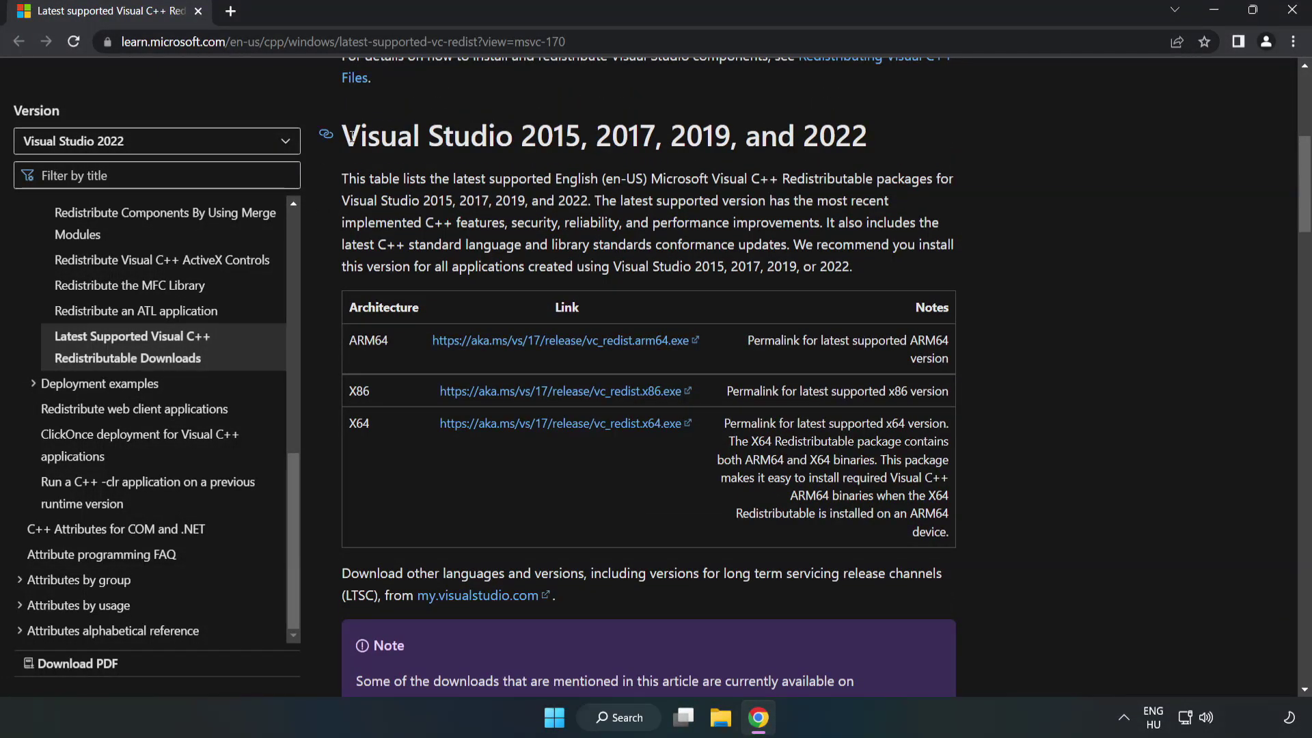
# Download the ARM64, x86 and x64 vc_redist.exe packages from the Visual Studio 2015–2022 table
pyautogui.moveTo(351, 134); pyautogui.dragTo(864, 138)
pyautogui.click(813, 173)
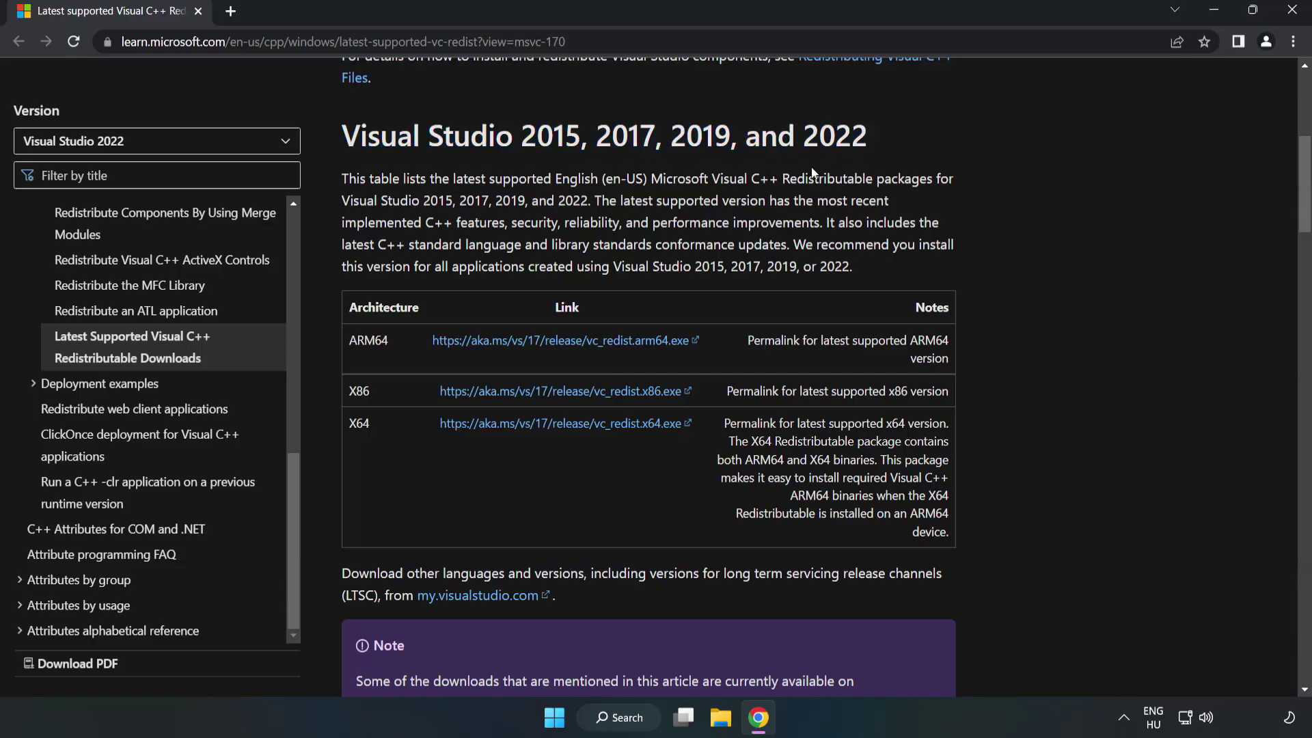
pyautogui.click(540, 338)
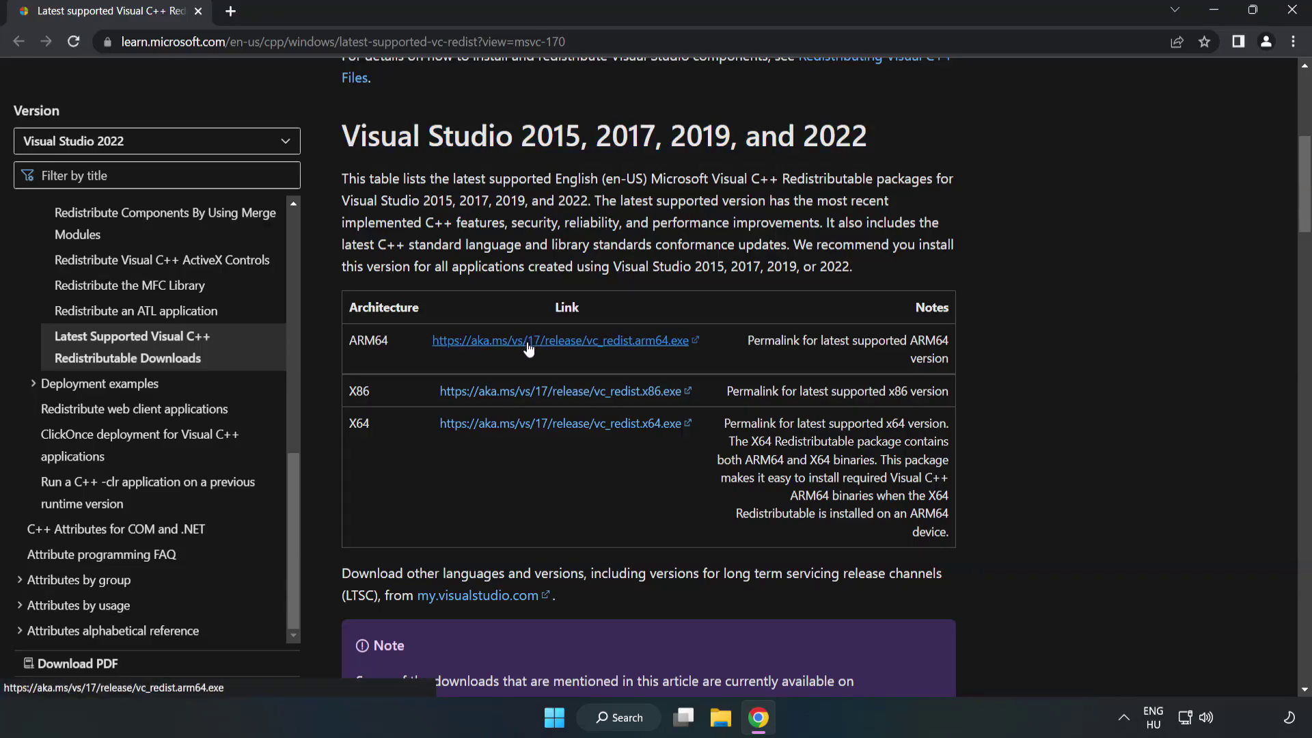
pyautogui.click(534, 404)
pyautogui.click(551, 426)
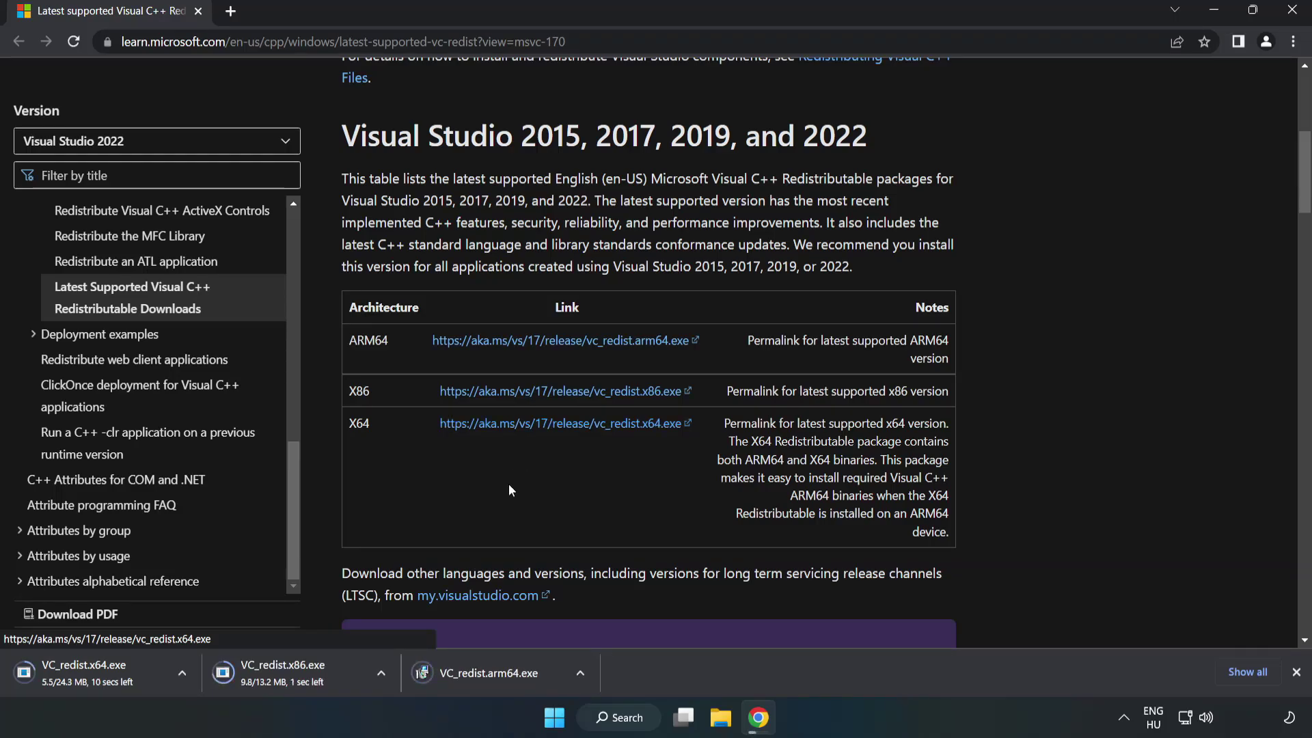
# Try installing the ARM64 redistributable, then dismiss setup after it fails as unsupported
pyautogui.click(500, 673)
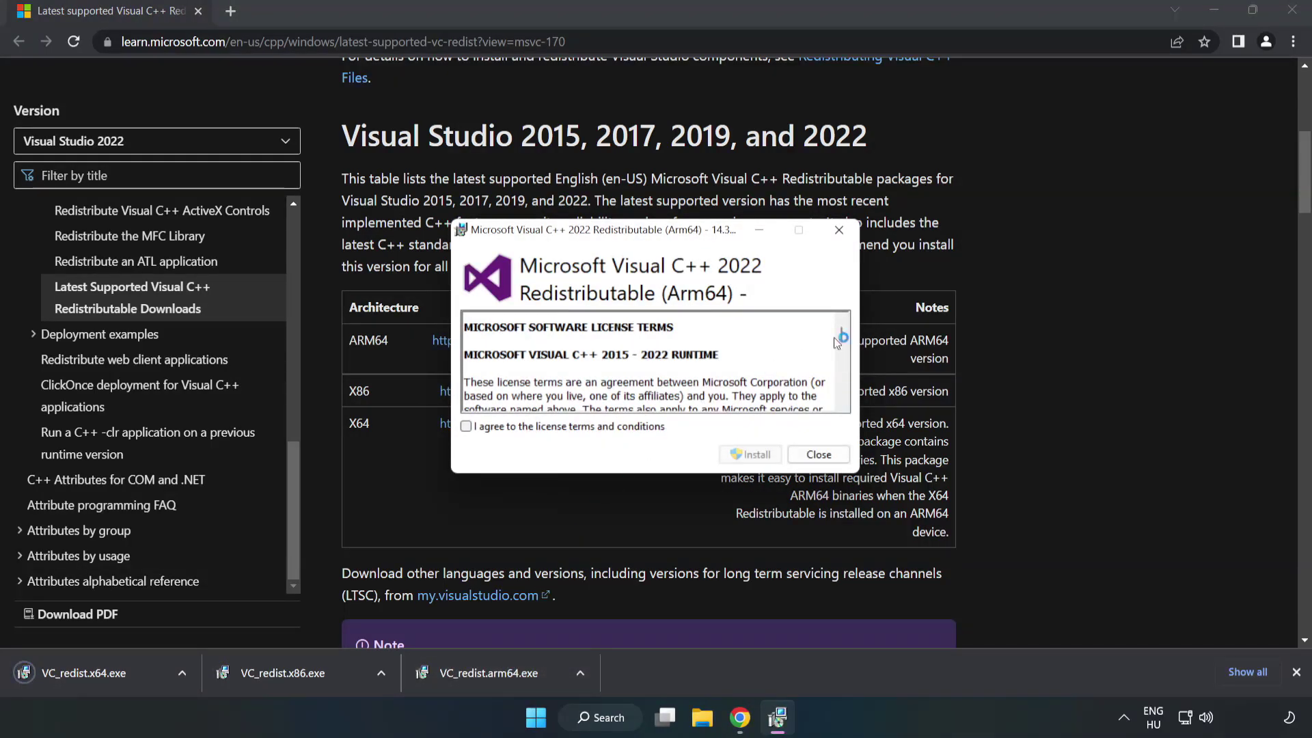
pyautogui.scroll(-15, 841, 333)
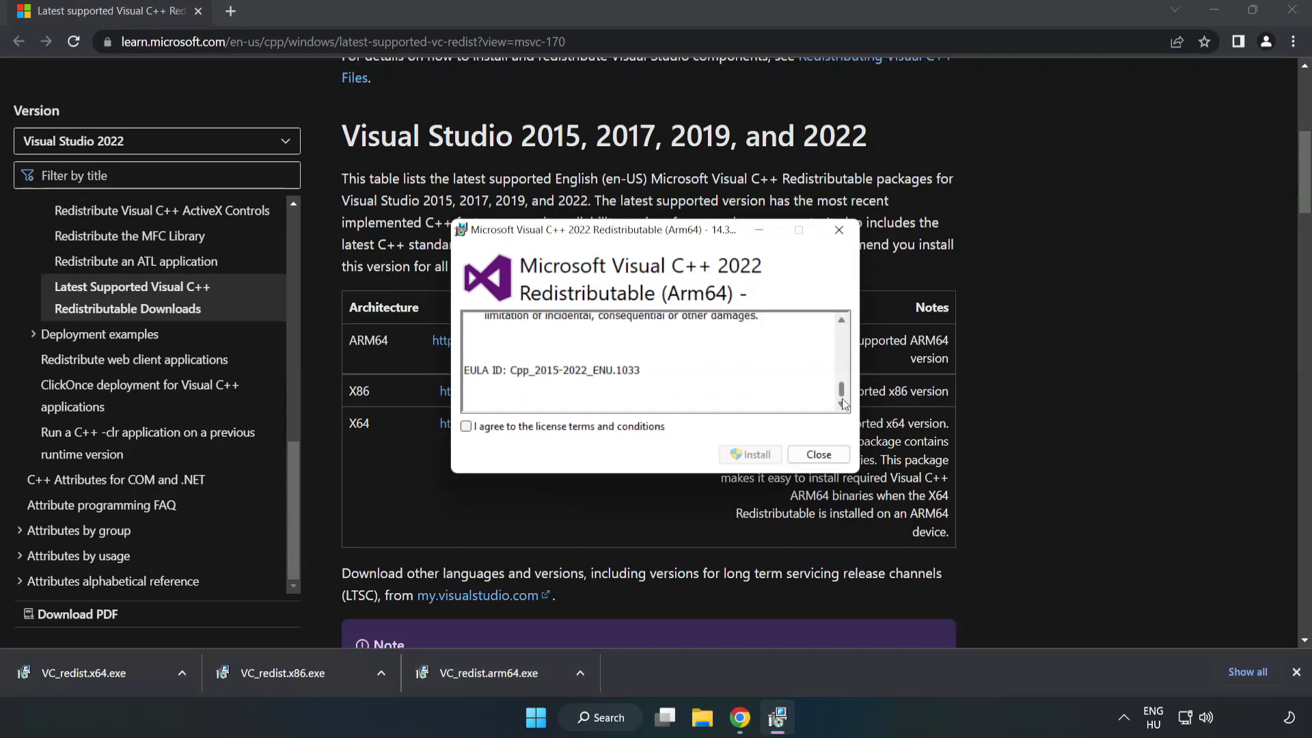
pyautogui.click(467, 426)
pyautogui.click(754, 458)
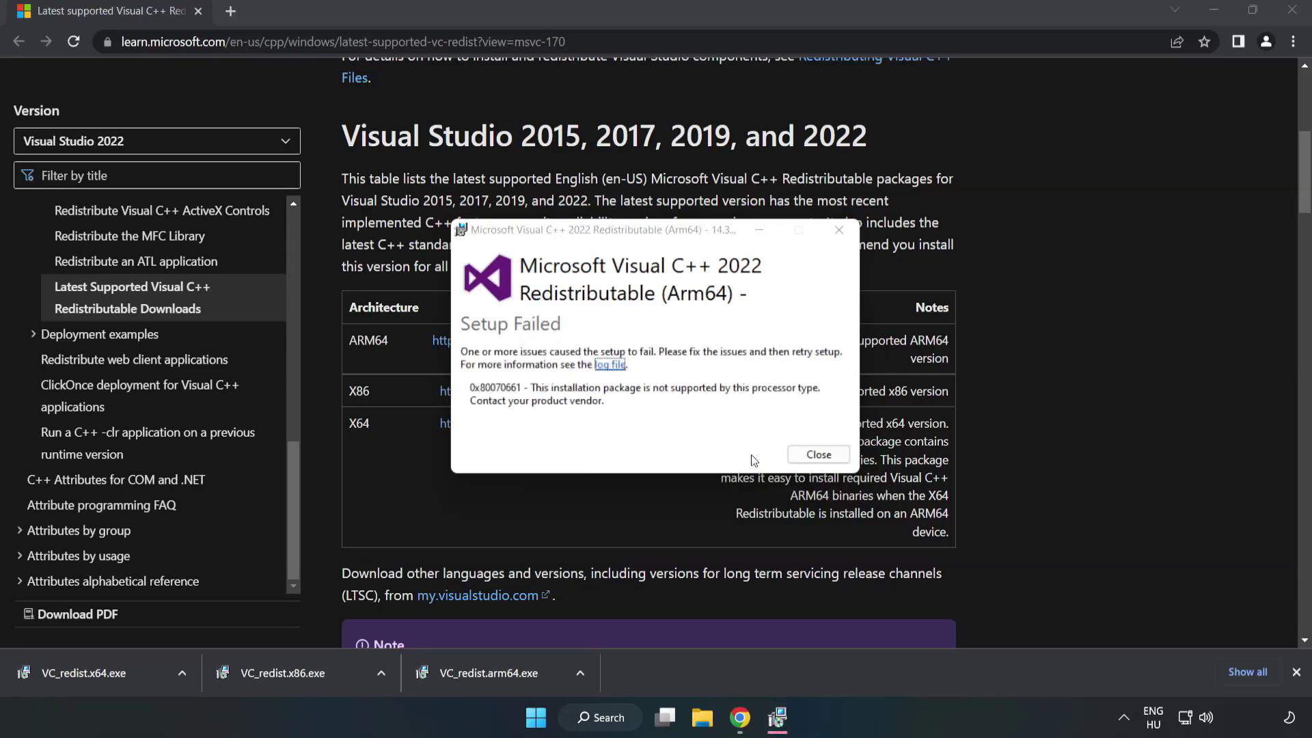
pyautogui.click(818, 455)
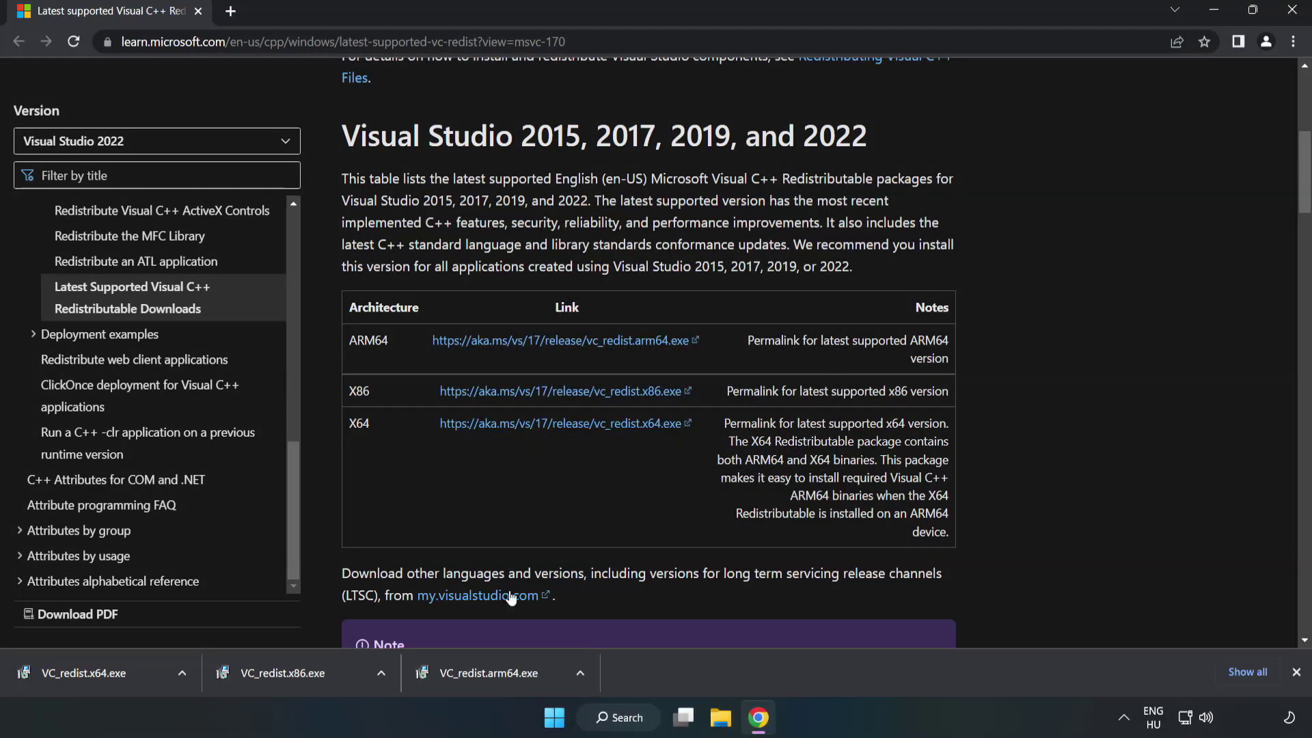
# Install the x86 Visual C++ 2015-2022 Redistributable 14.34.31931 after agreeing to the license
pyautogui.click(289, 673)
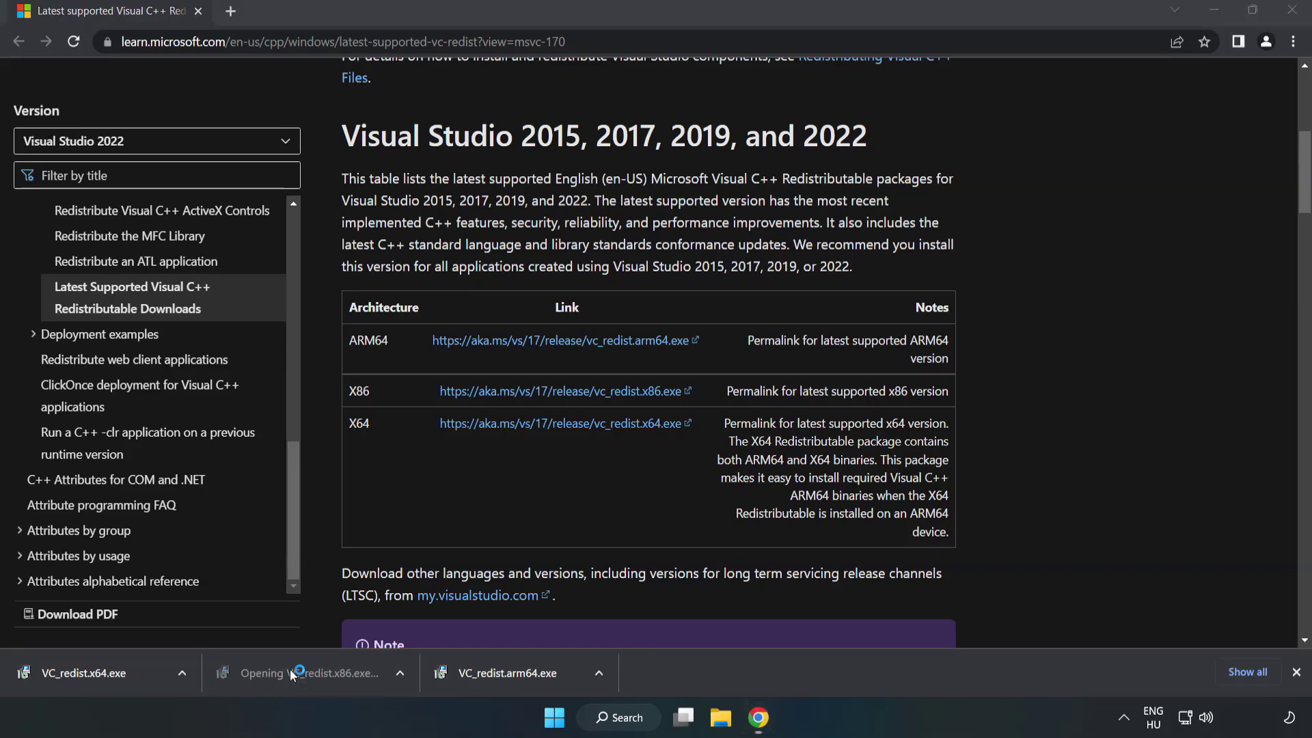
pyautogui.moveTo(840, 334); pyautogui.dragTo(840, 408)
pyautogui.click(466, 426)
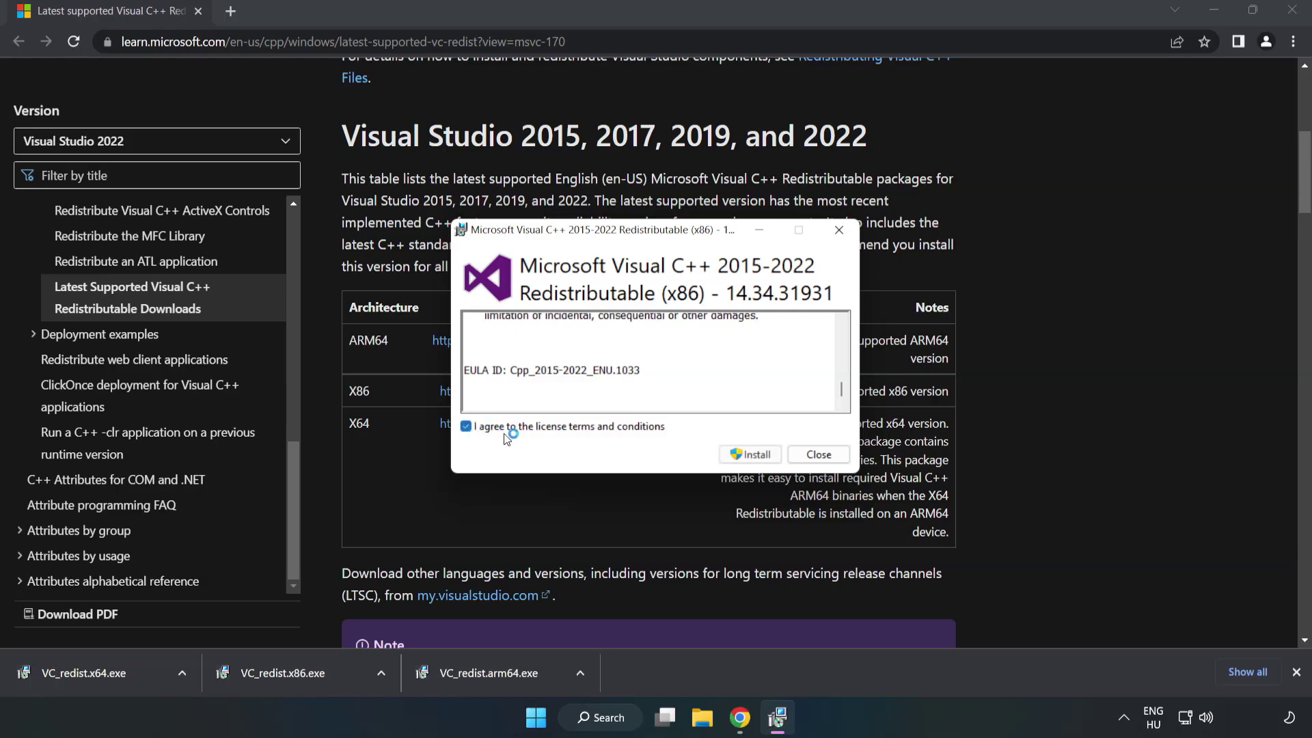
pyautogui.click(745, 455)
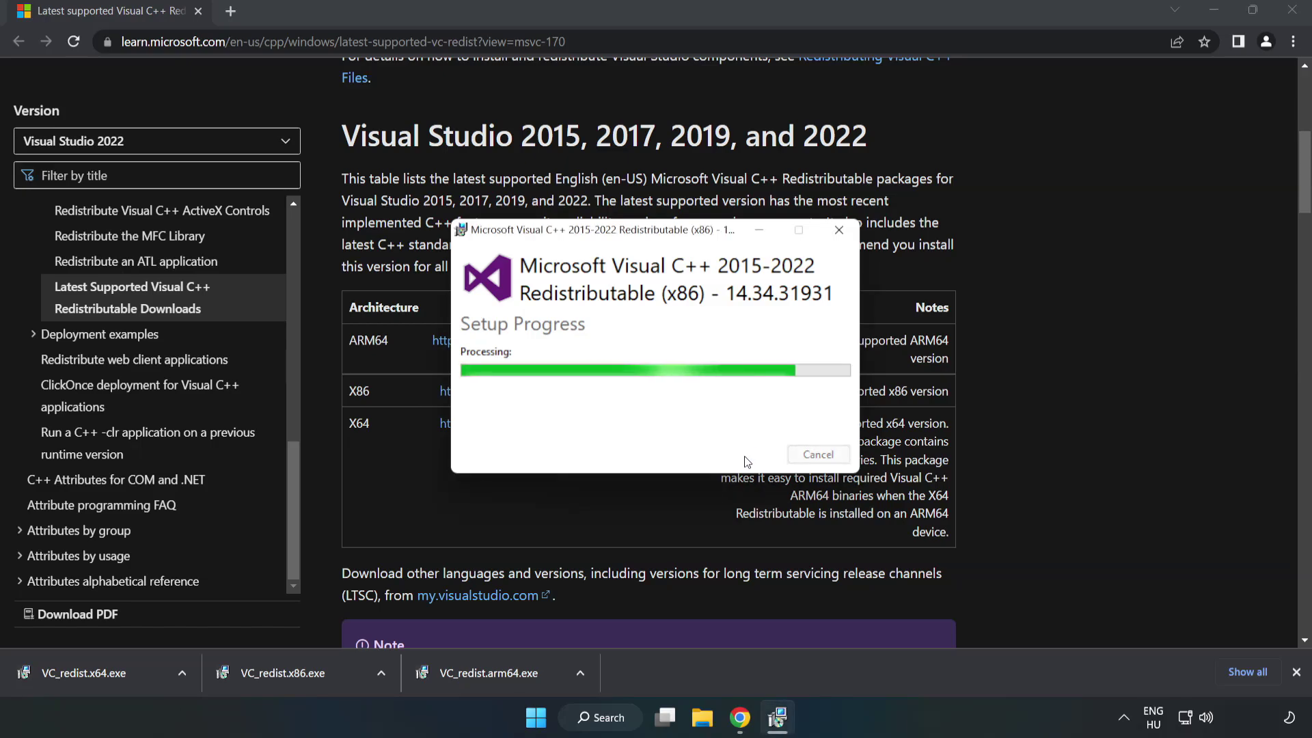
pyautogui.click(827, 455)
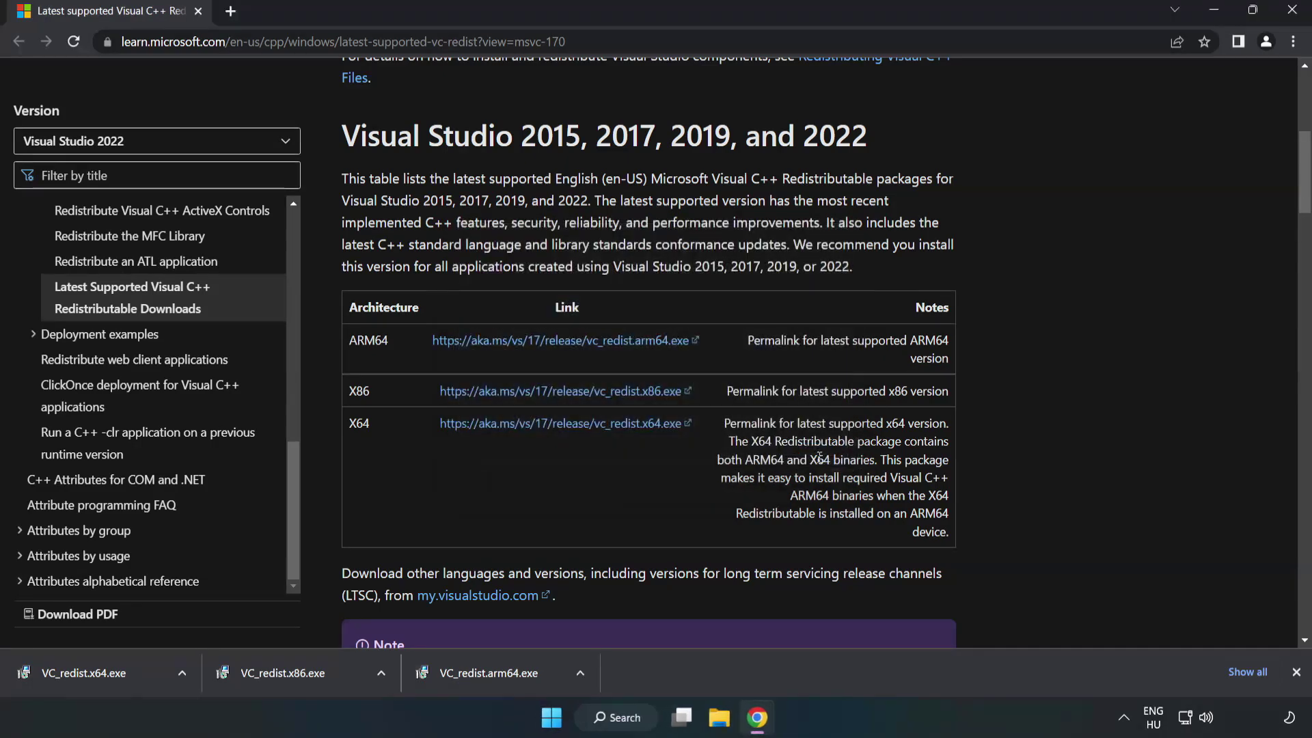
# Install VC_redist.x64.exe (14.34.31931) after agreeing to the license, then close the successful setup
pyautogui.click(71, 669)
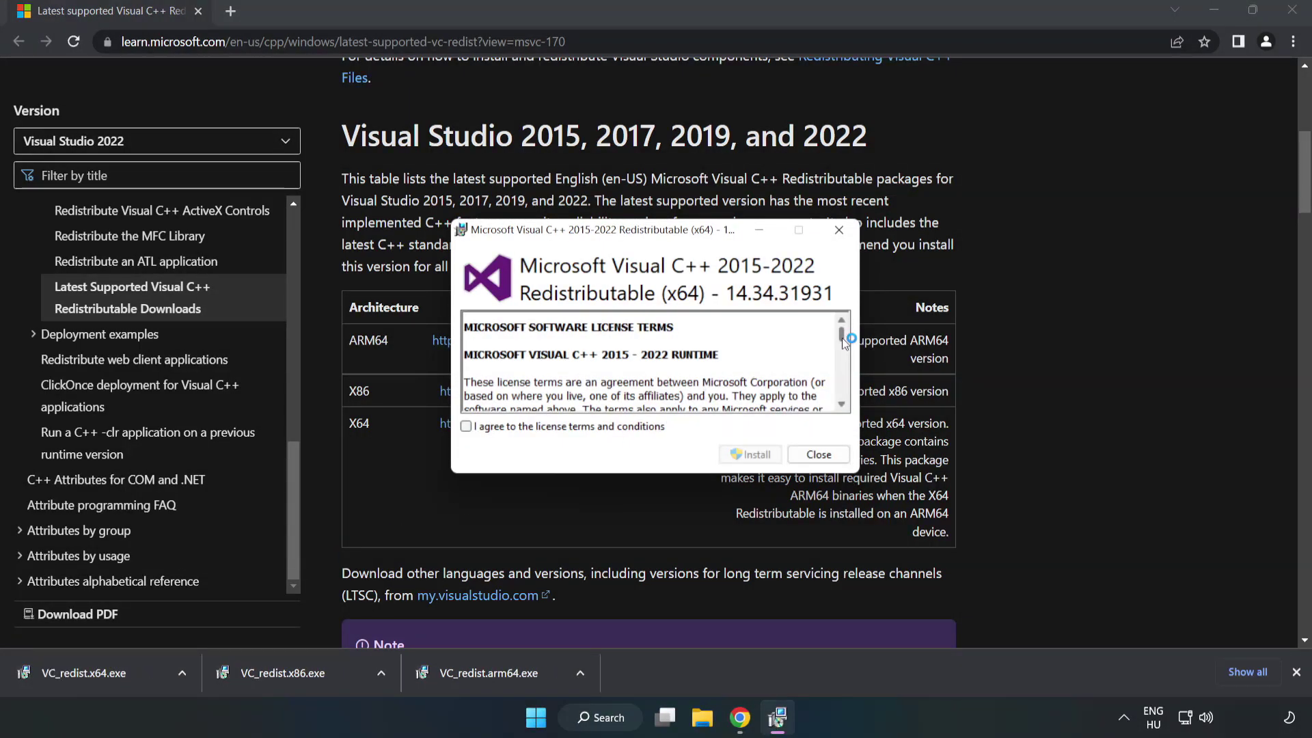
pyautogui.moveTo(841, 337); pyautogui.dragTo(843, 399)
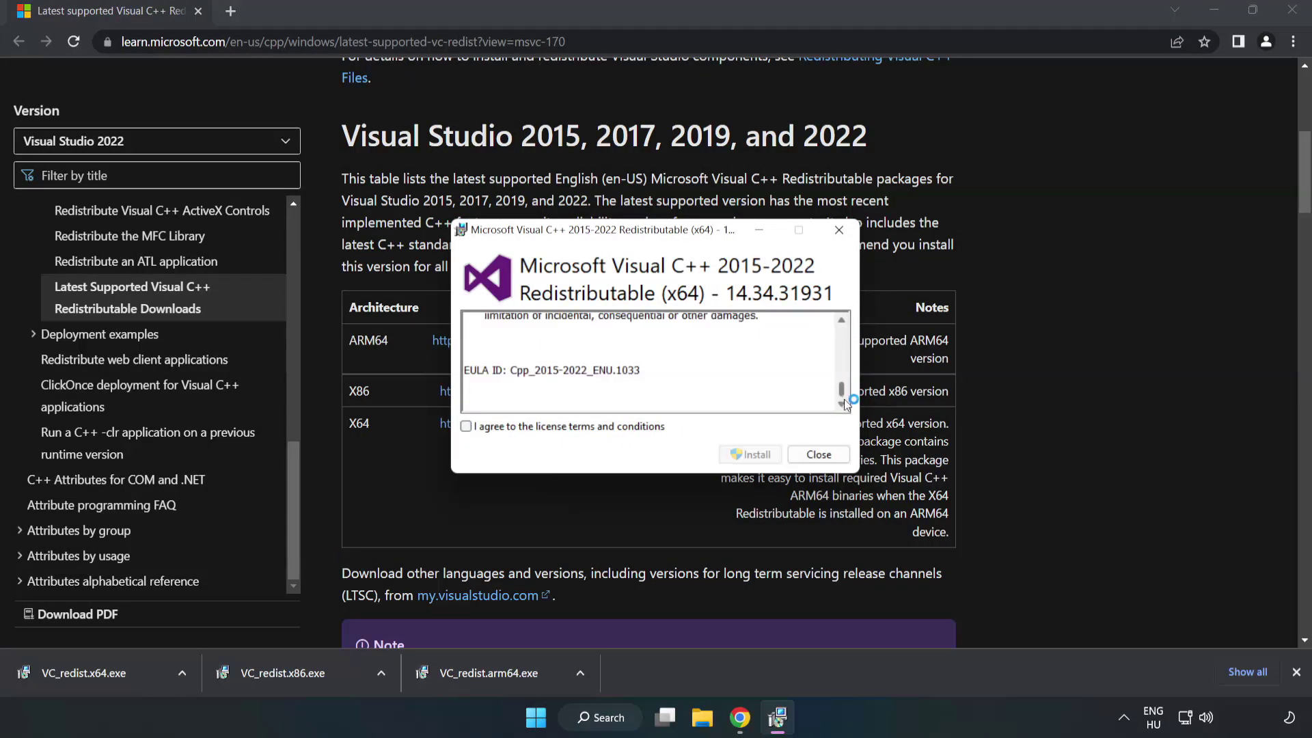
pyautogui.click(466, 426)
pyautogui.click(753, 452)
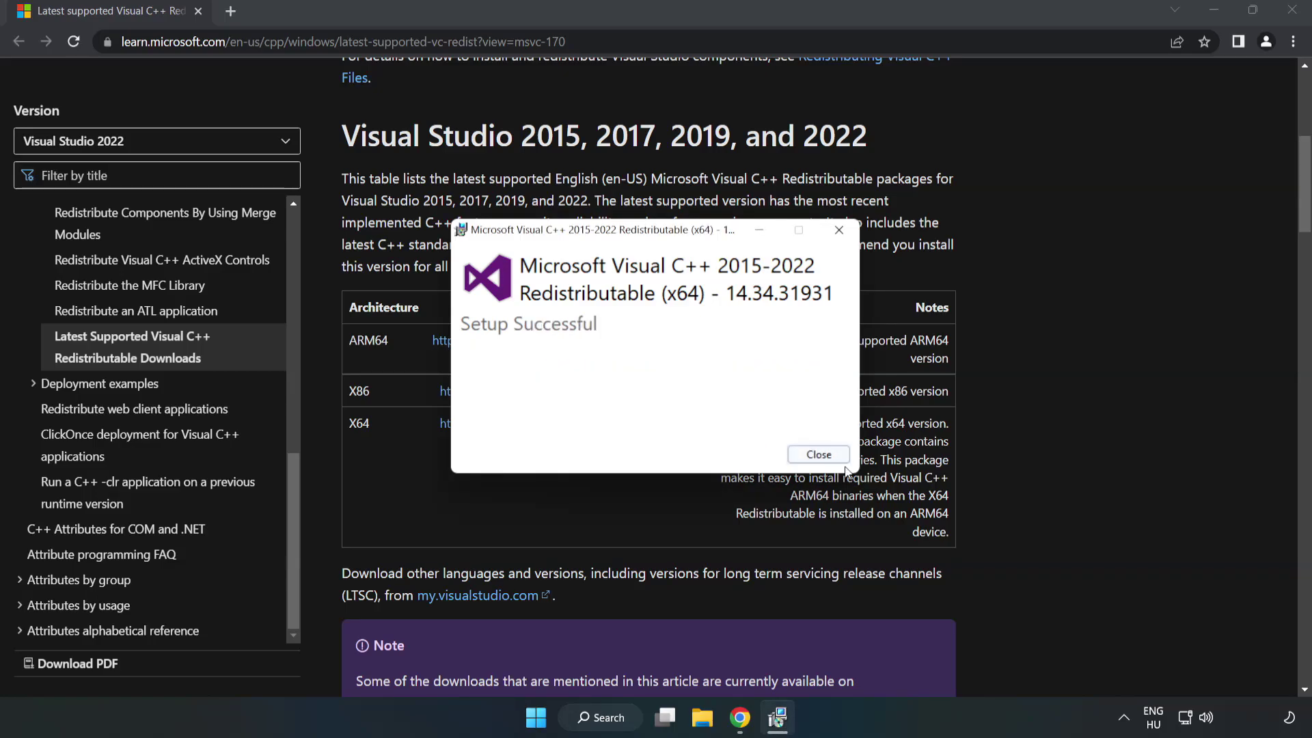
pyautogui.click(818, 455)
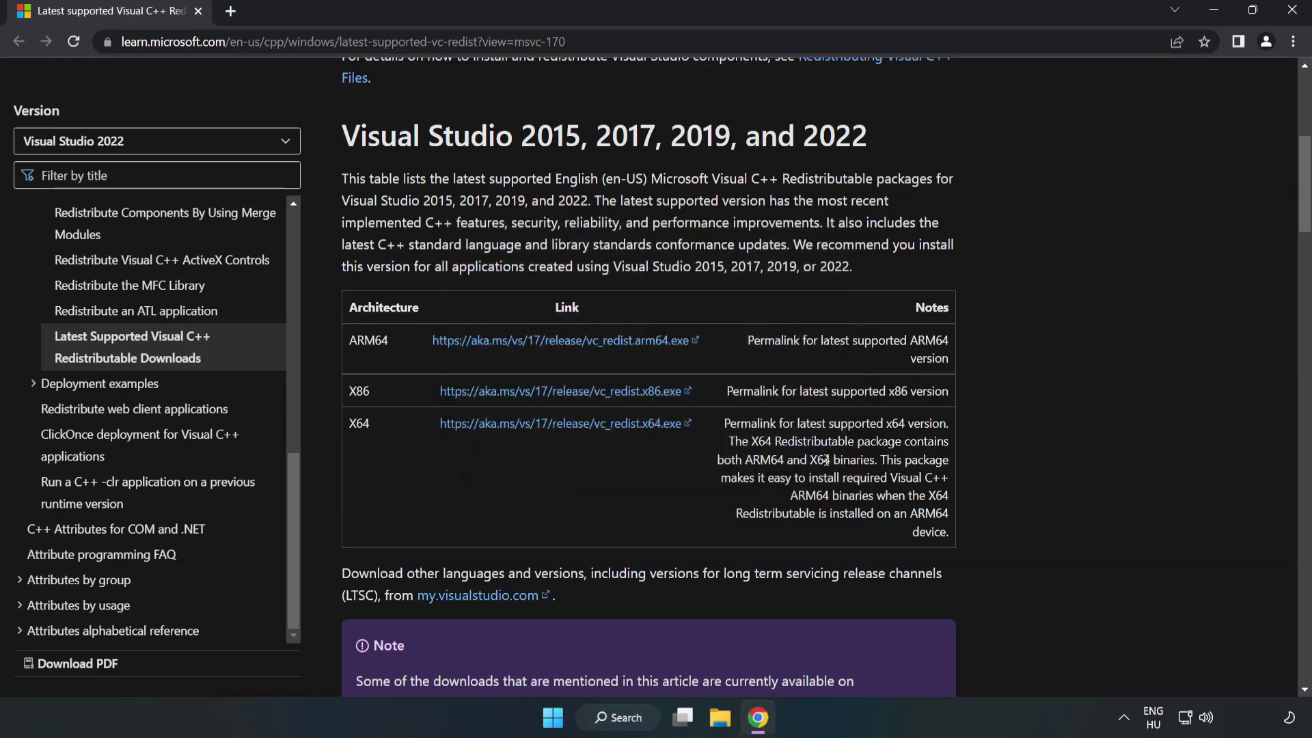
# Close Chrome and launch Command Prompt as administrator by searching for 'cmd'
pyautogui.click(1293, 13)
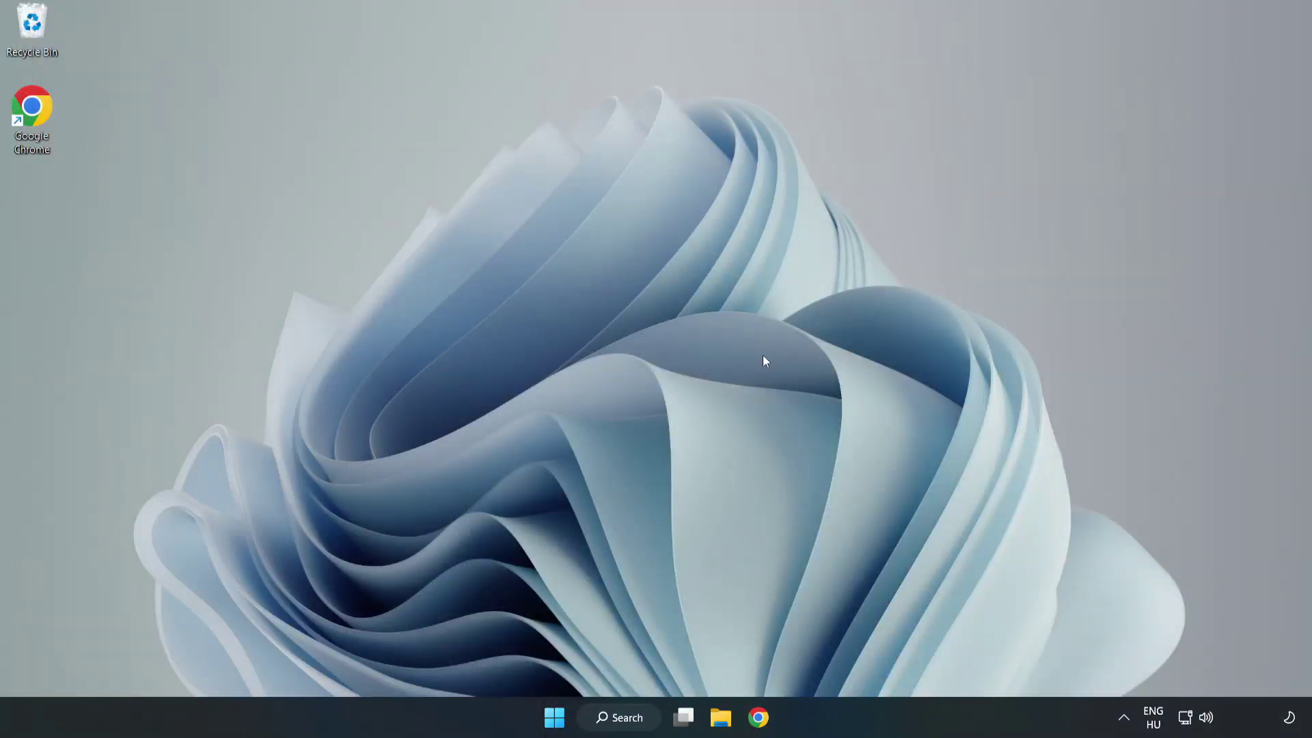
pyautogui.click(637, 718)
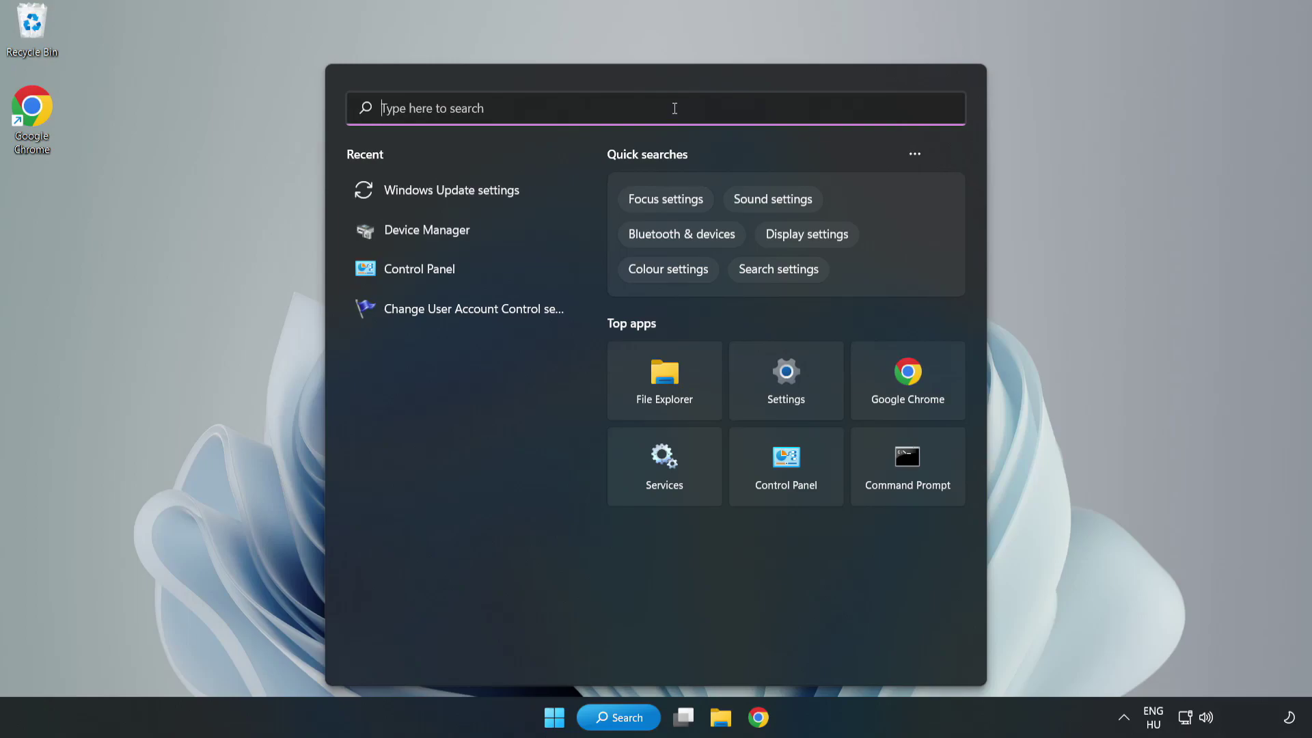
pyautogui.write('cmd')
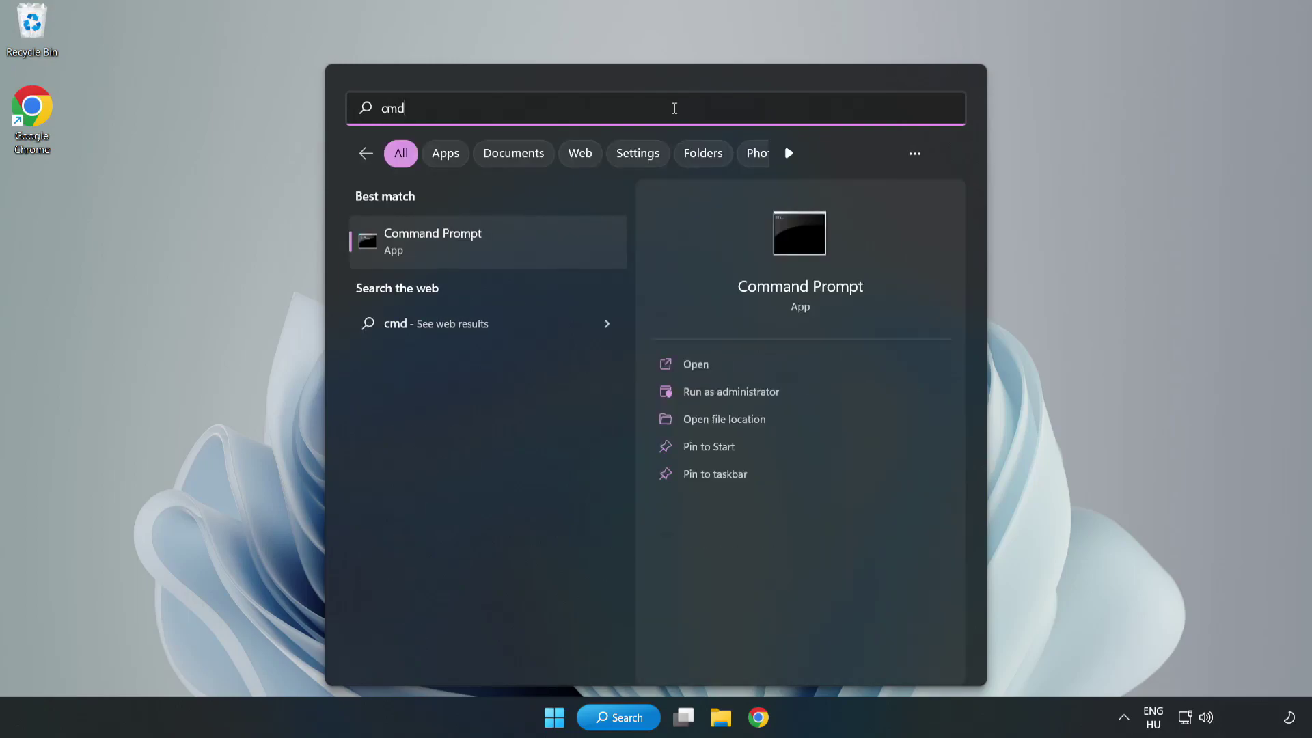
pyautogui.click(517, 248)
pyautogui.rightClick(518, 248)
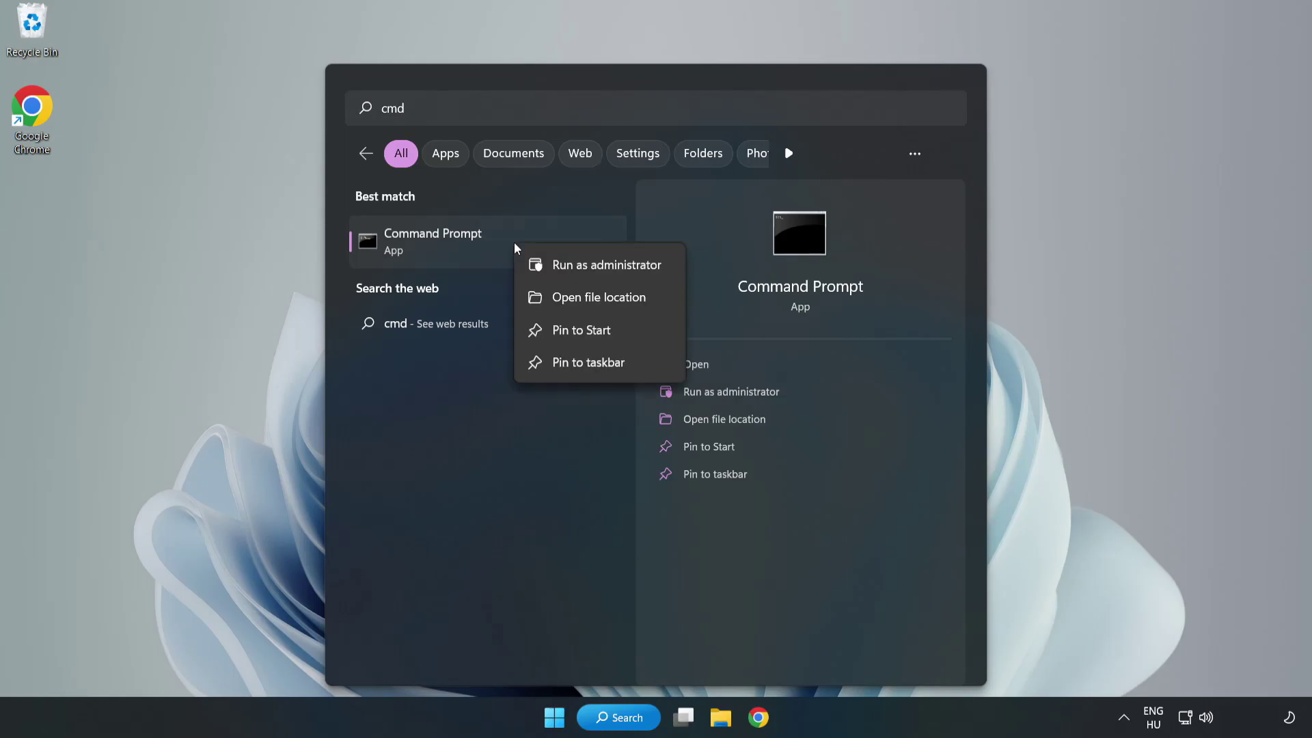
pyautogui.click(567, 266)
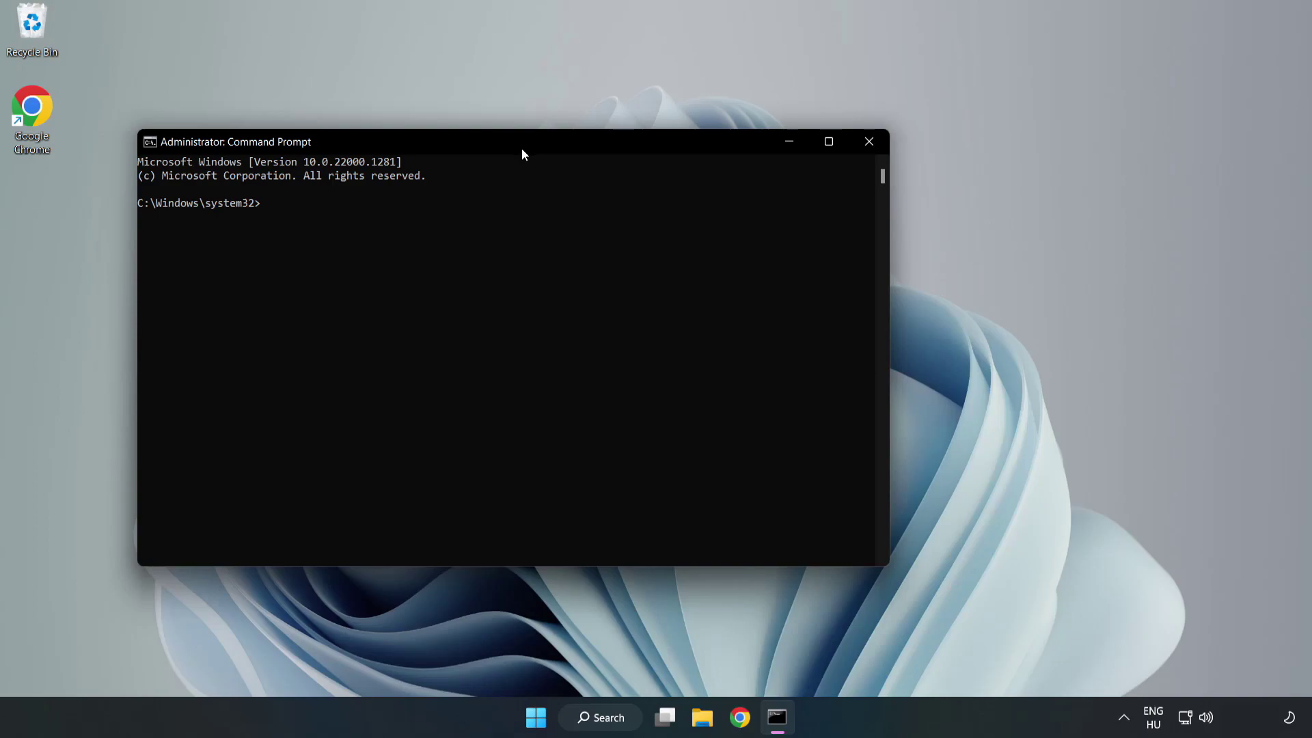
pyautogui.moveTo(522, 149); pyautogui.dragTo(666, 148)
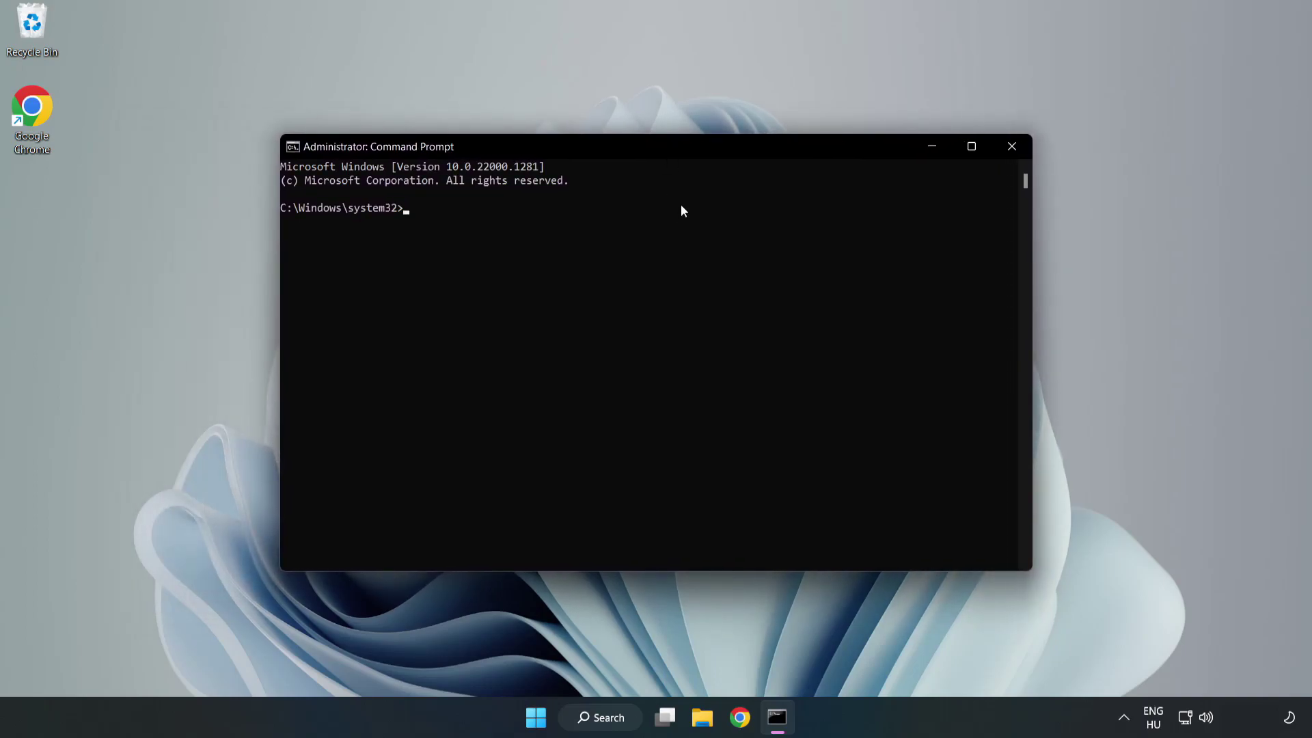
# Run 'sfc /scannow' and let verification reach 100% with no integrity violations
pyautogui.write('sfc ')
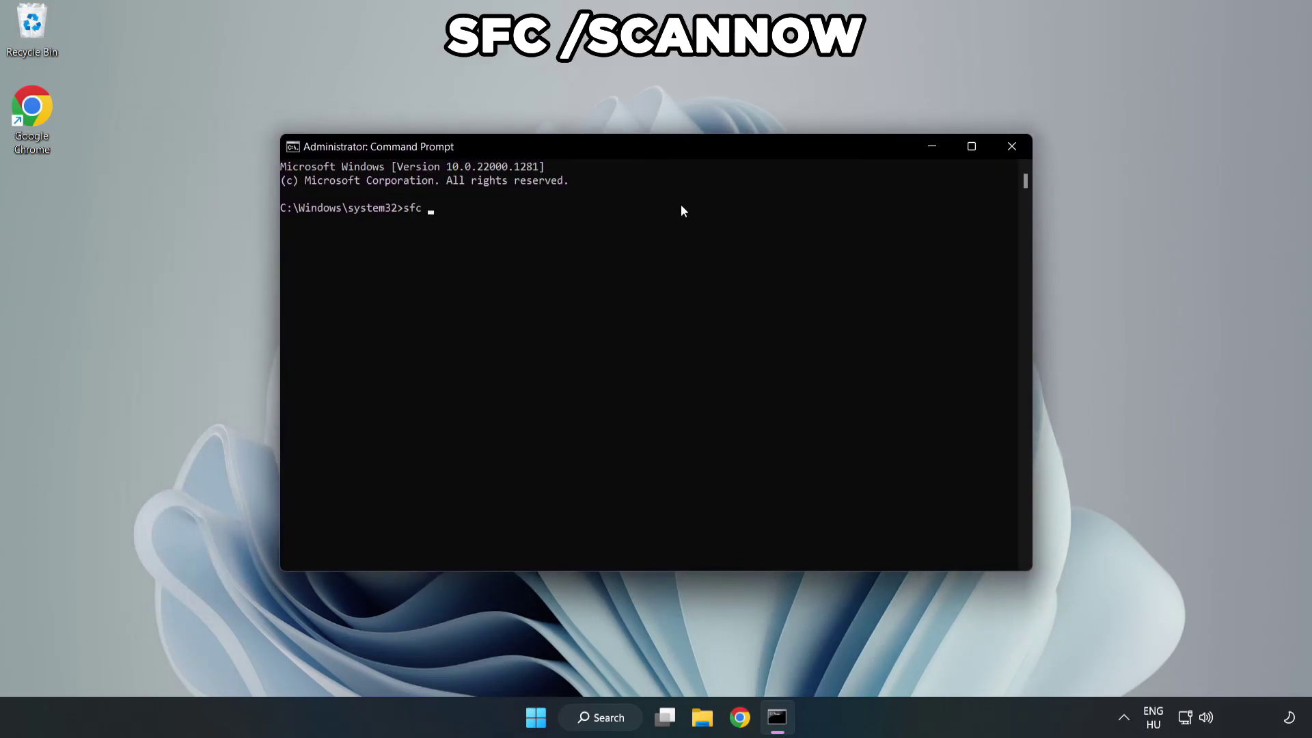
pyautogui.write('/scannow')
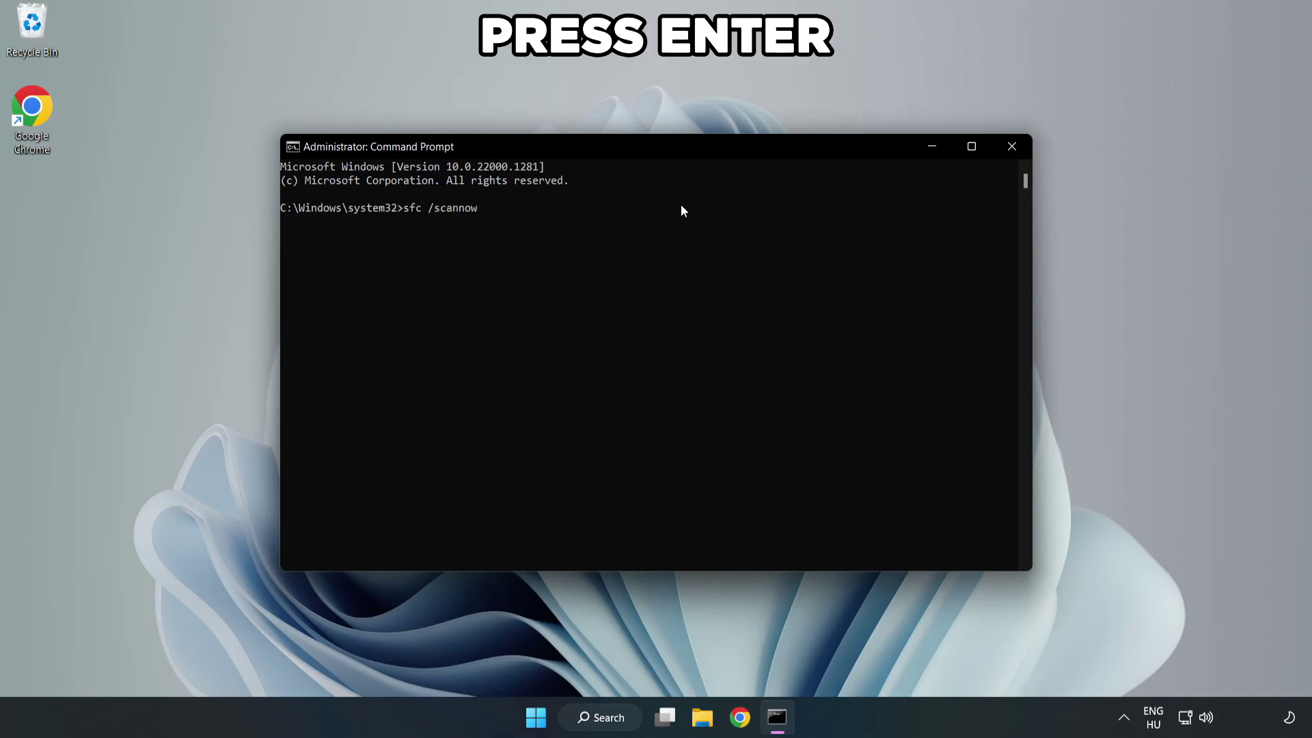
pyautogui.press('Return')
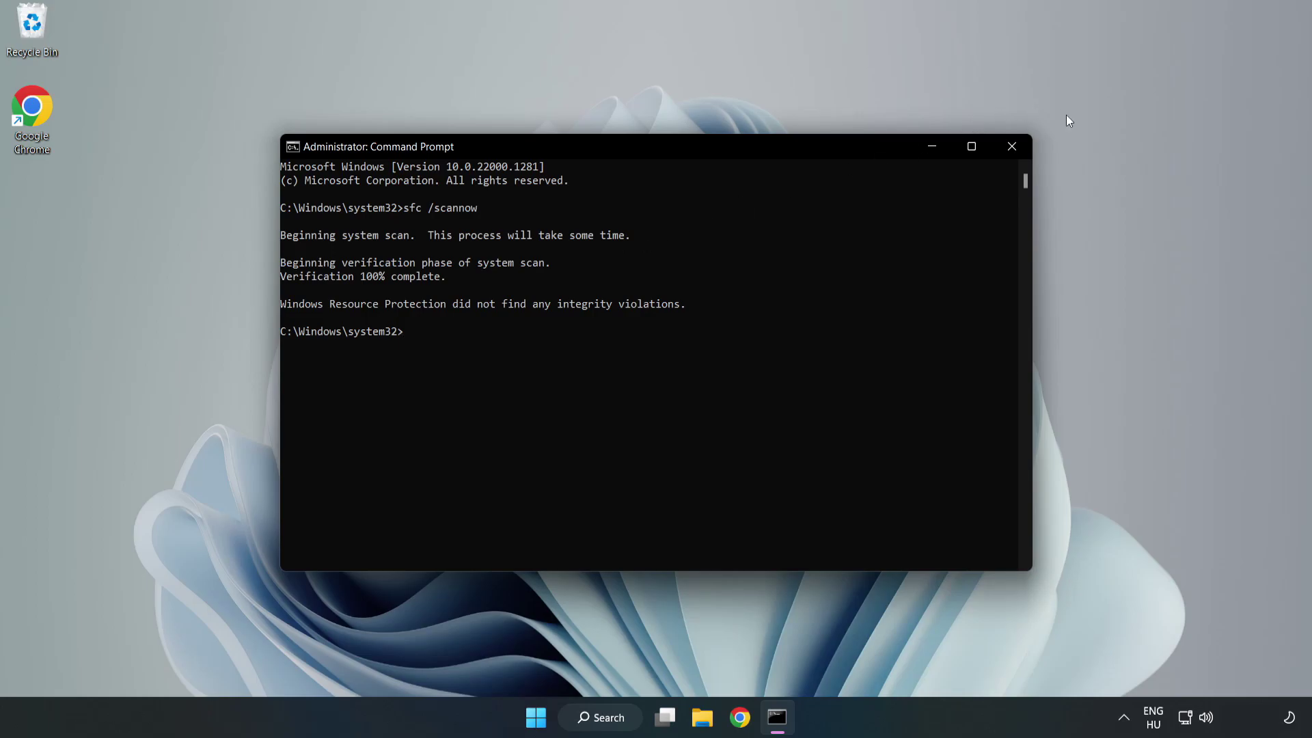
# Close Command Prompt and show the Start menu power options, including Restart
pyautogui.click(1011, 155)
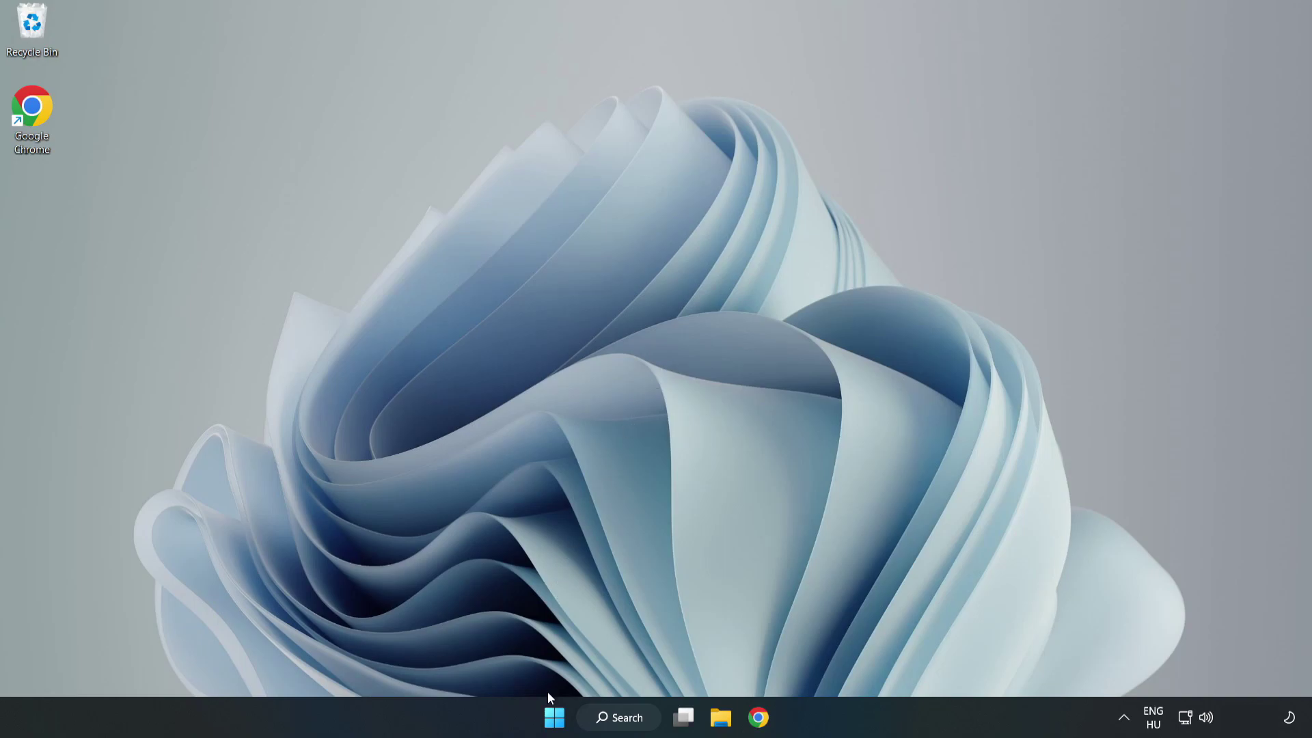
pyautogui.click(554, 716)
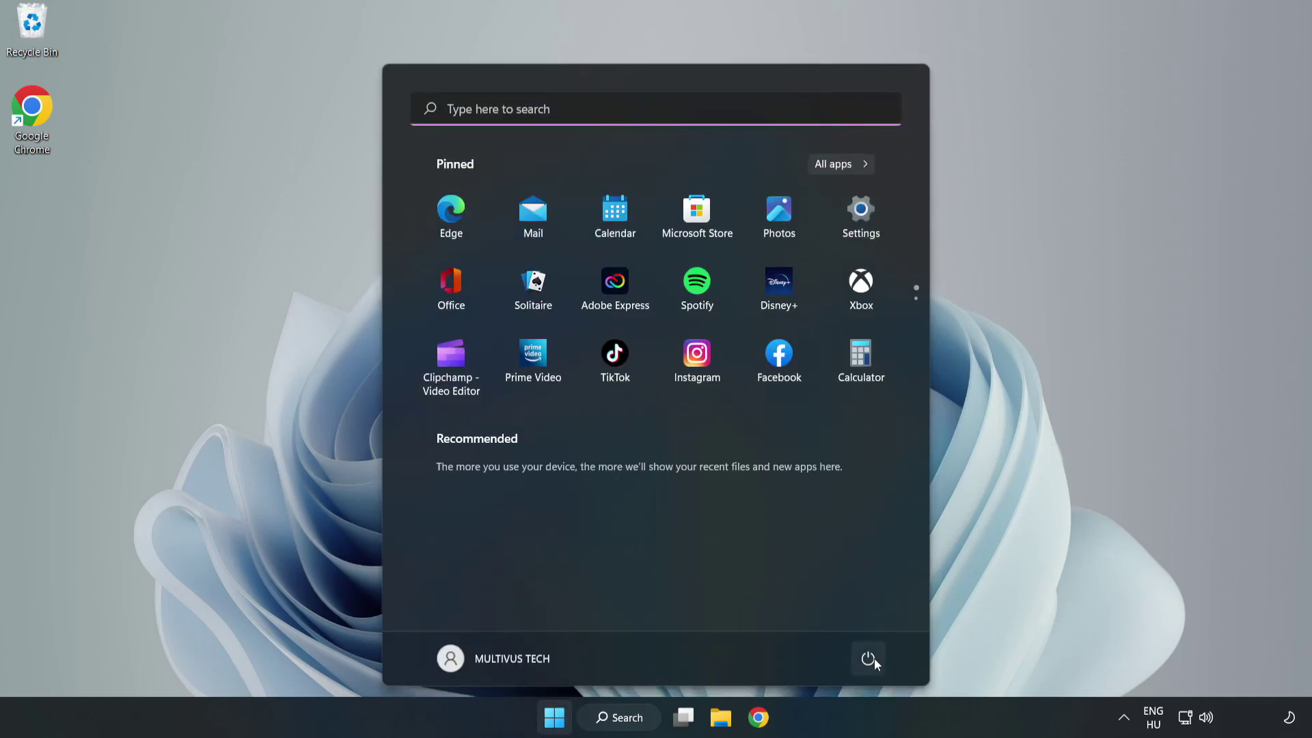
pyautogui.click(875, 658)
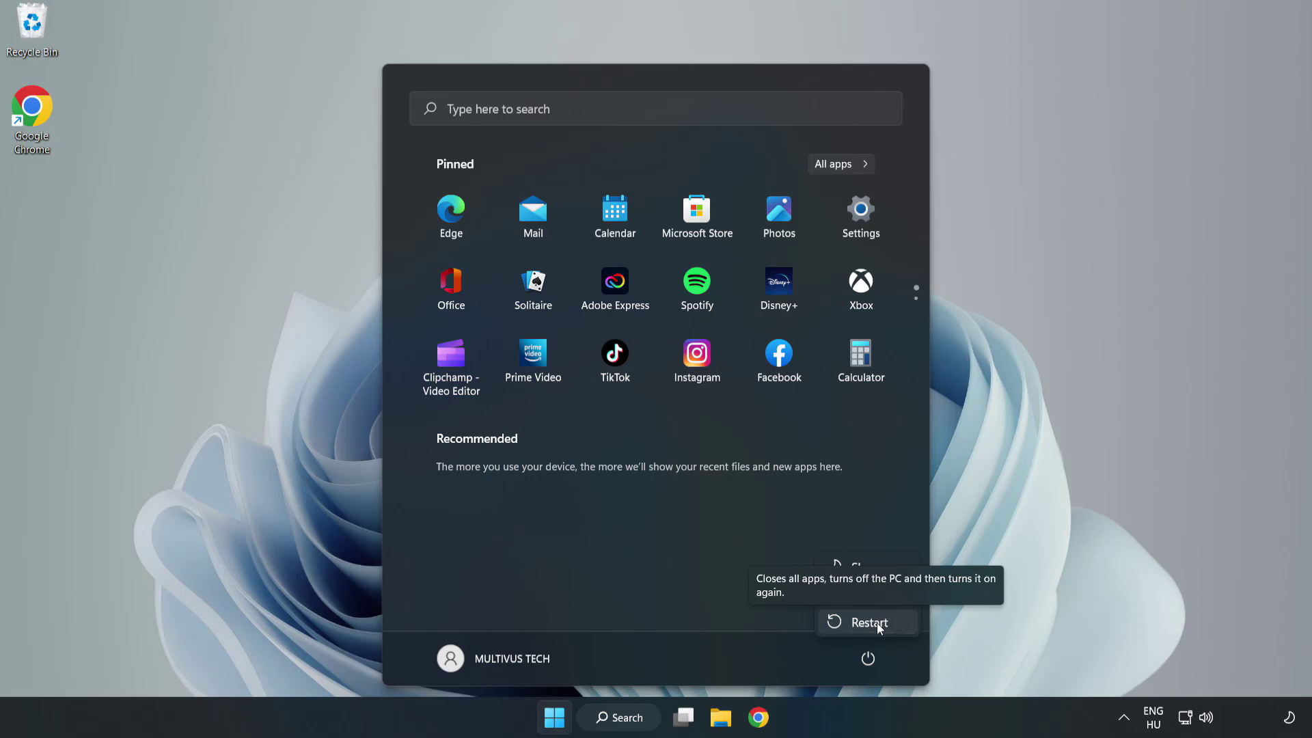